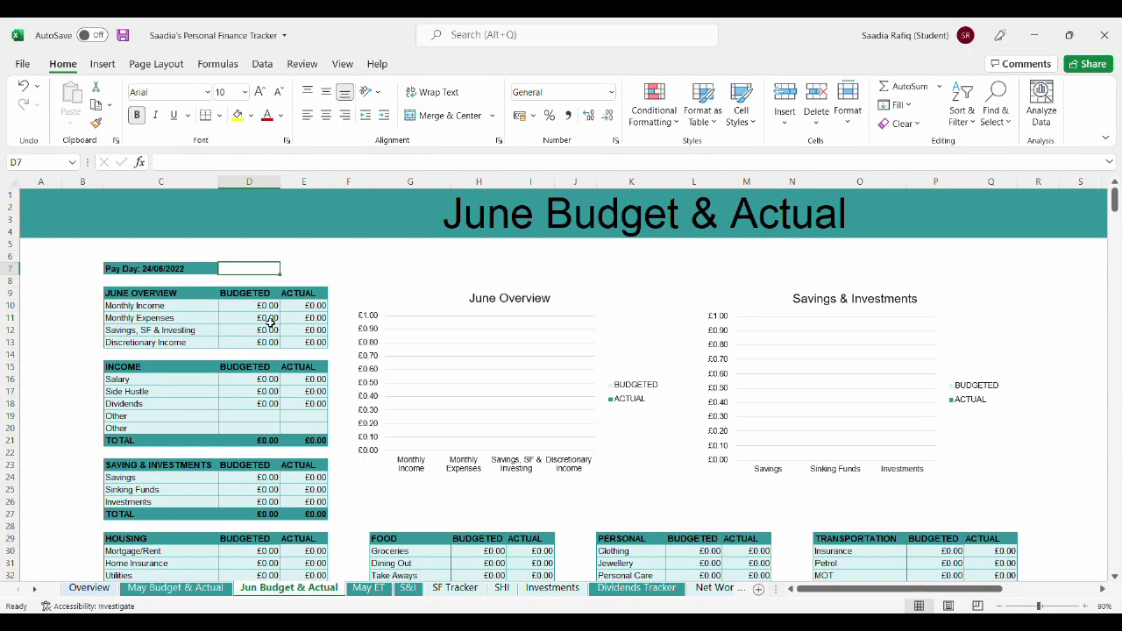
Enter the June budgeted income amounts: Salary £1,951.40, Side Hustle £150 and Dividends £2
left_click(268, 382)
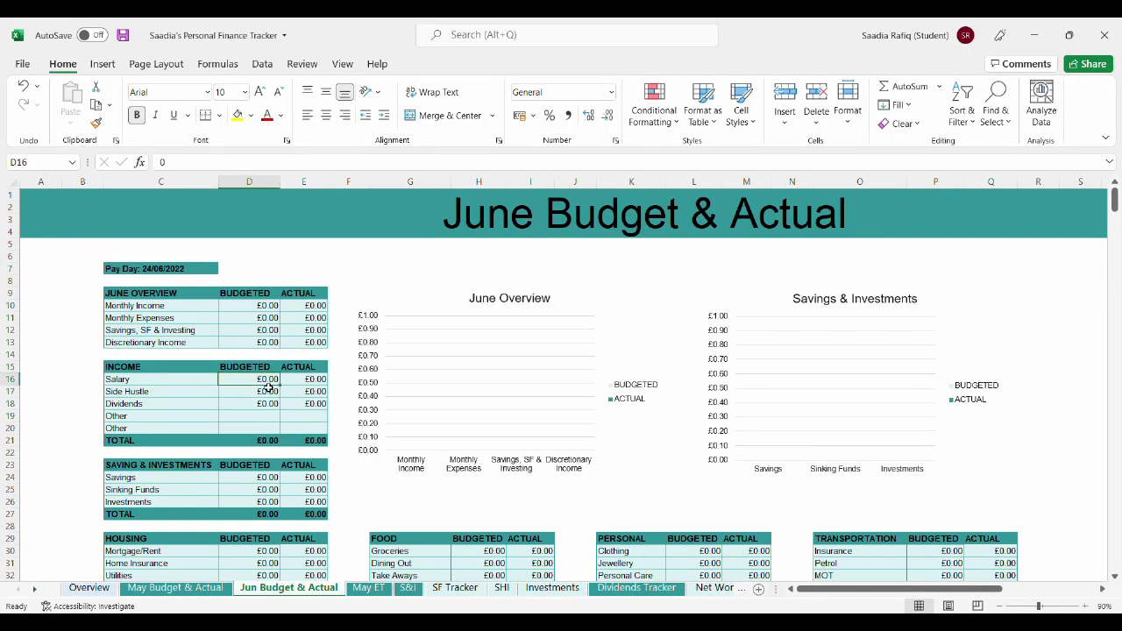
type("1951.1")
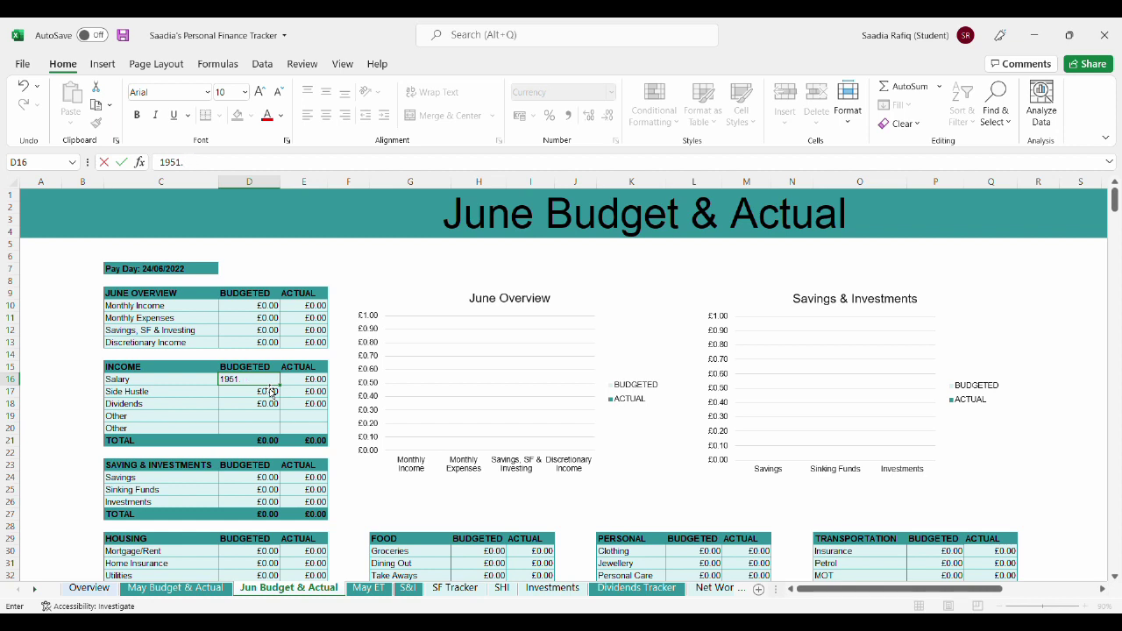
key("Return")
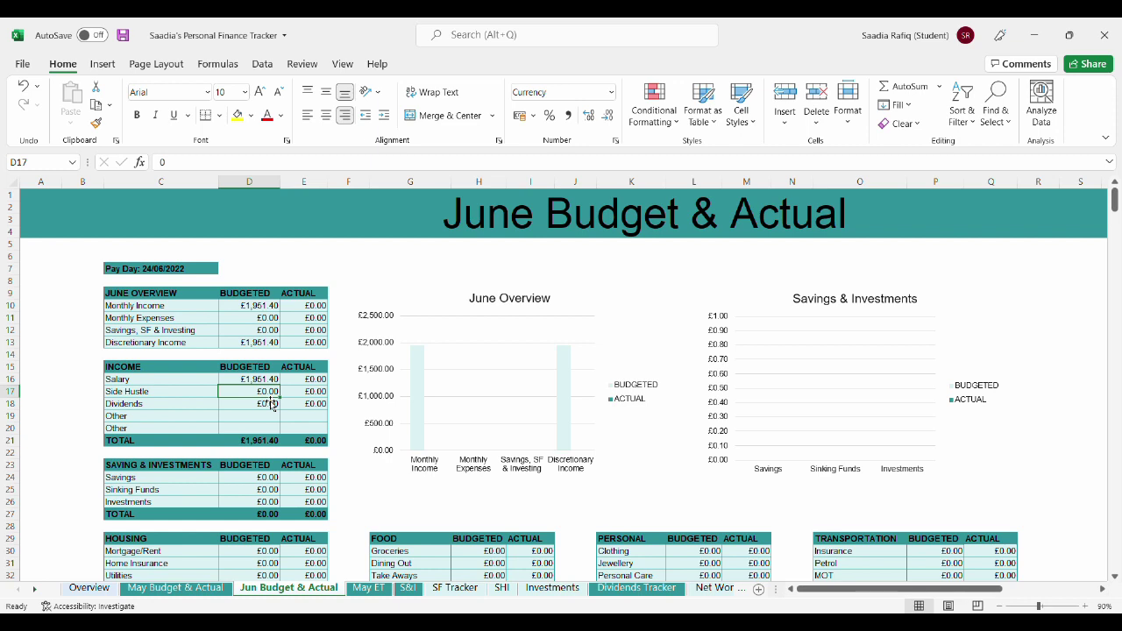
type("150")
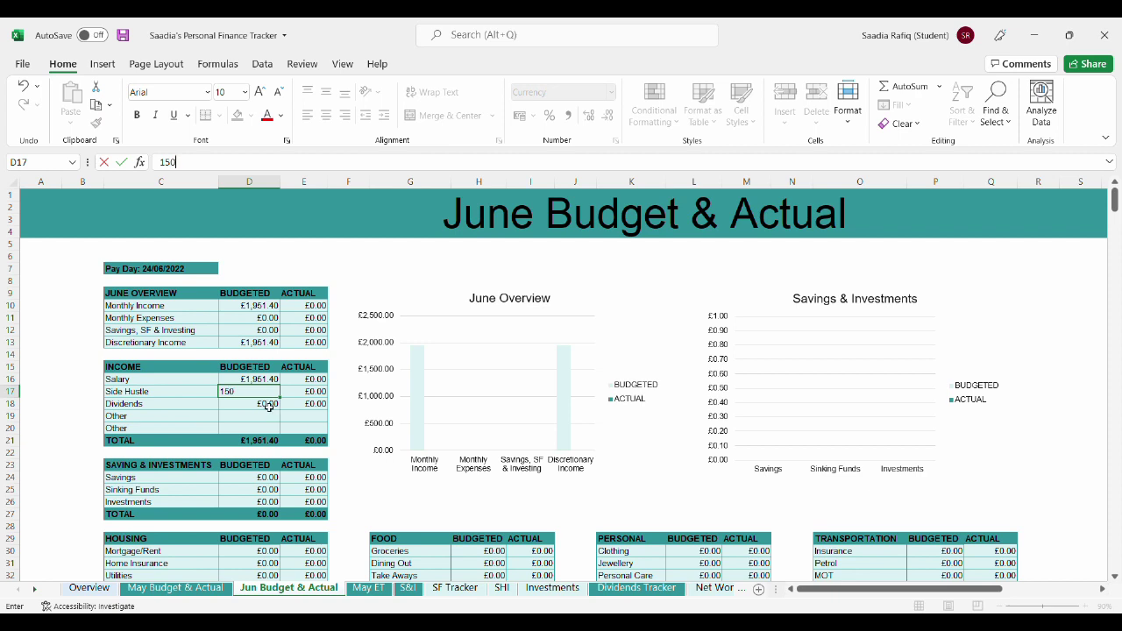
key("Return")
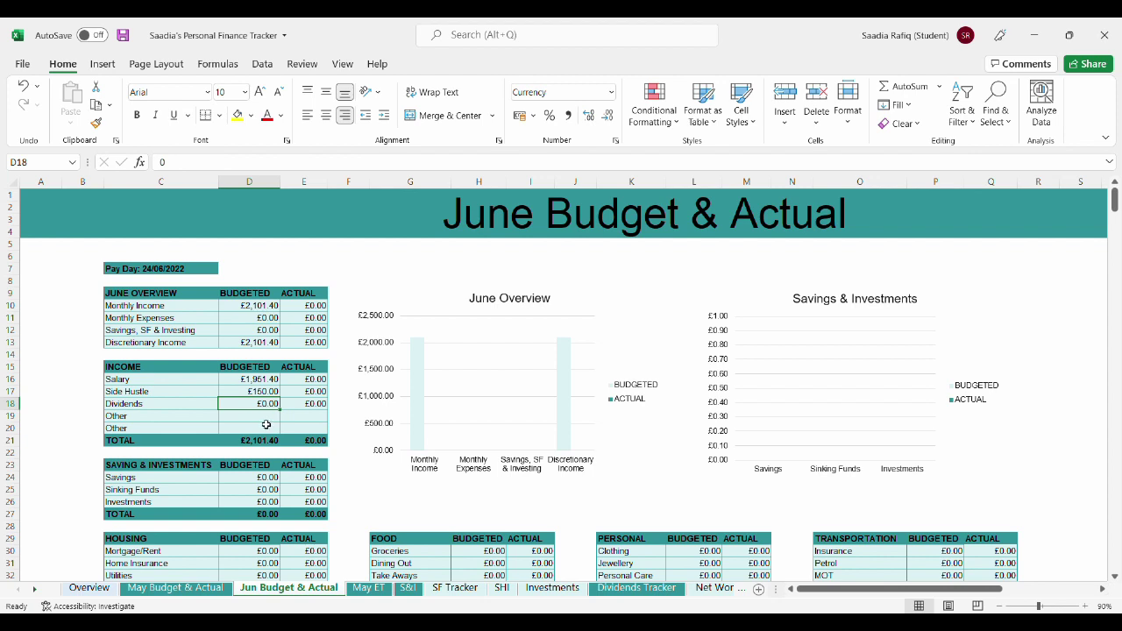
type("2")
key("Return")
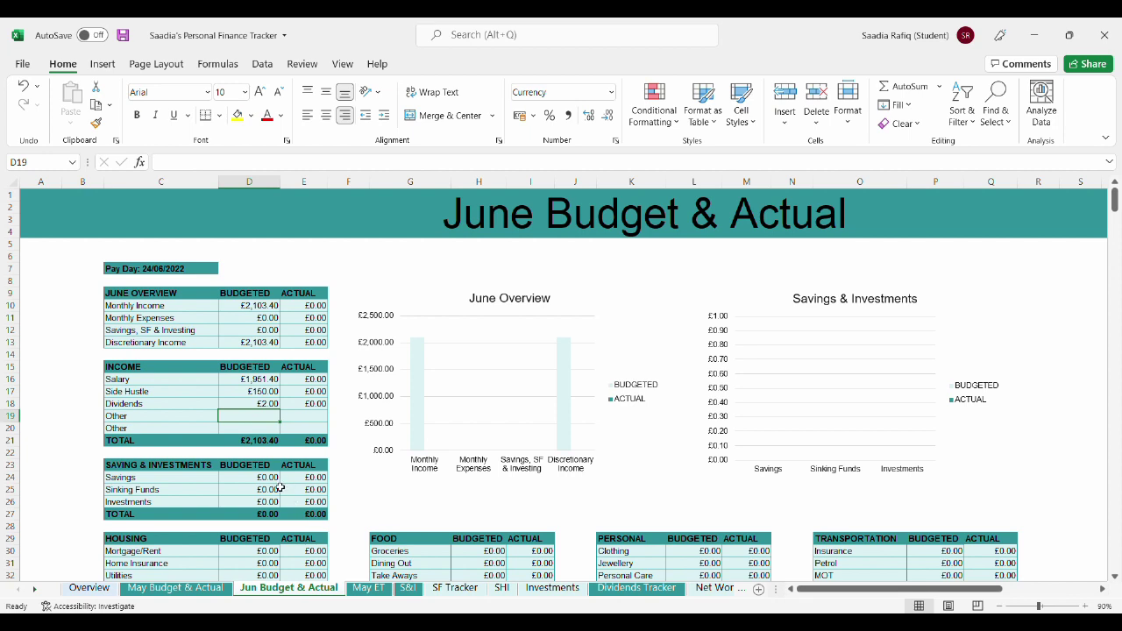
Enter the budgeted saving and investment amounts: Savings £600.40, Sinking Funds £150 and Investments £241
left_click(271, 481)
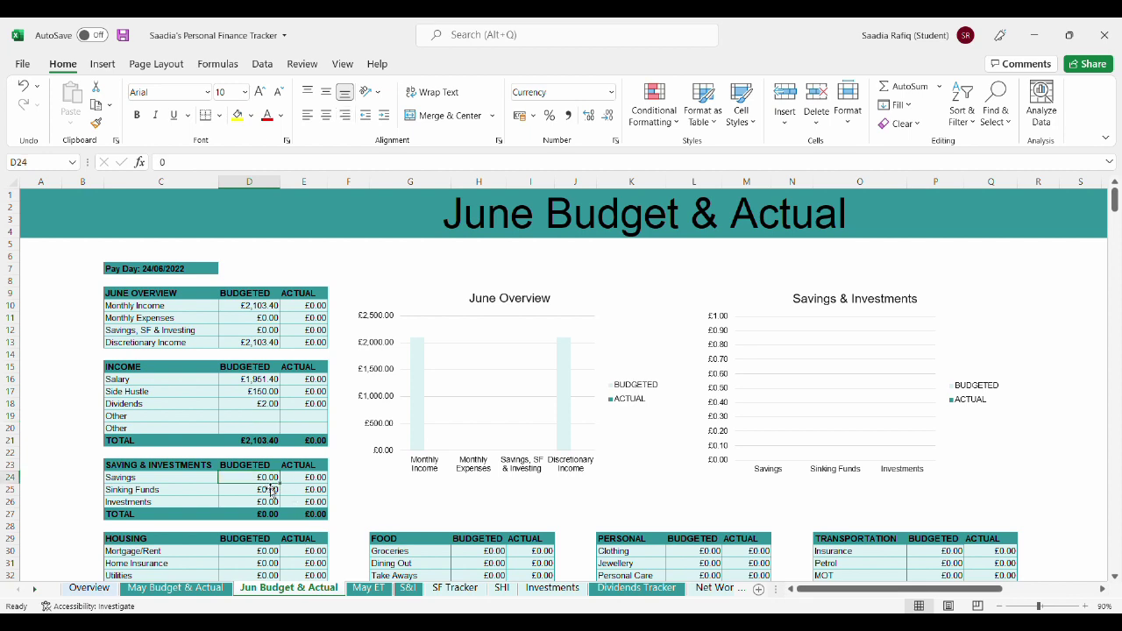
type("600.")
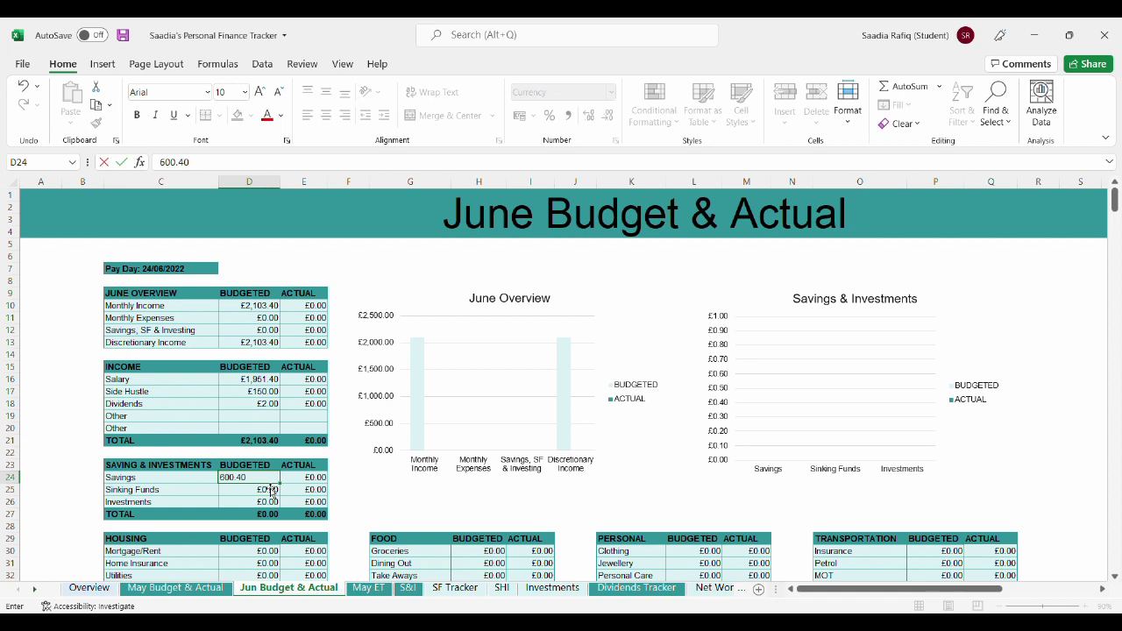
type("40")
key("Return")
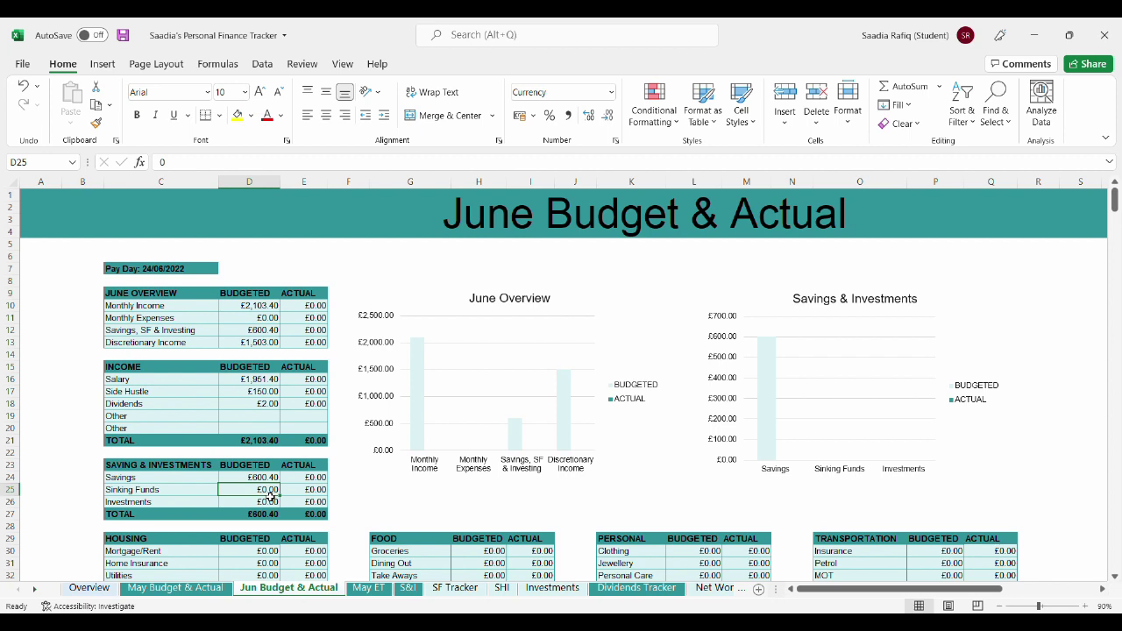
type("150")
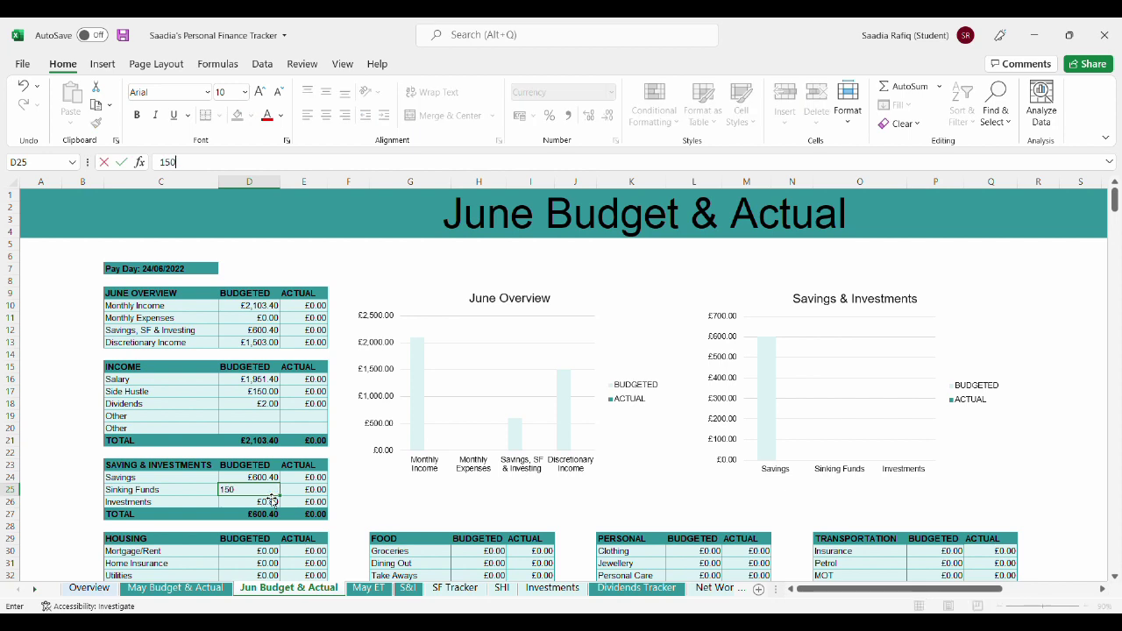
key("Return")
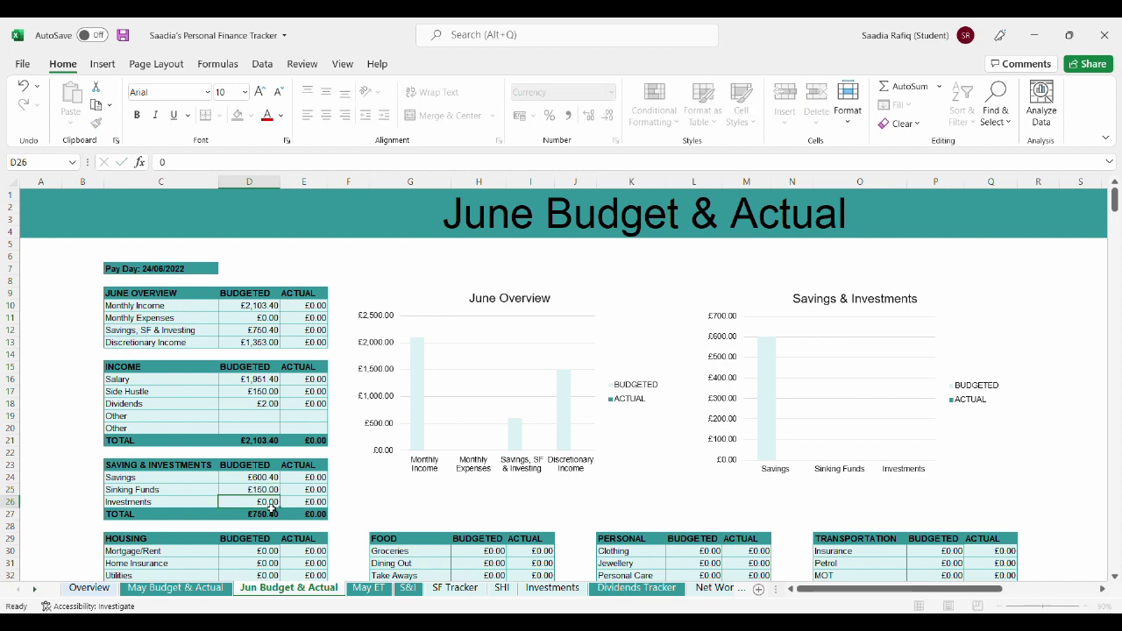
type("241")
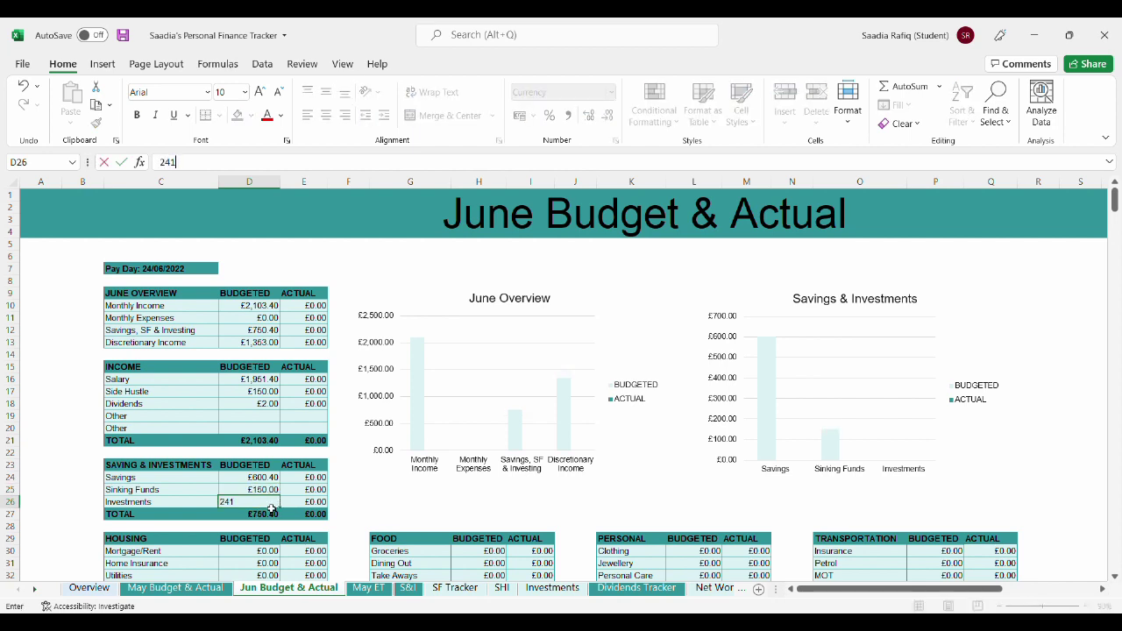
left_click(289, 529)
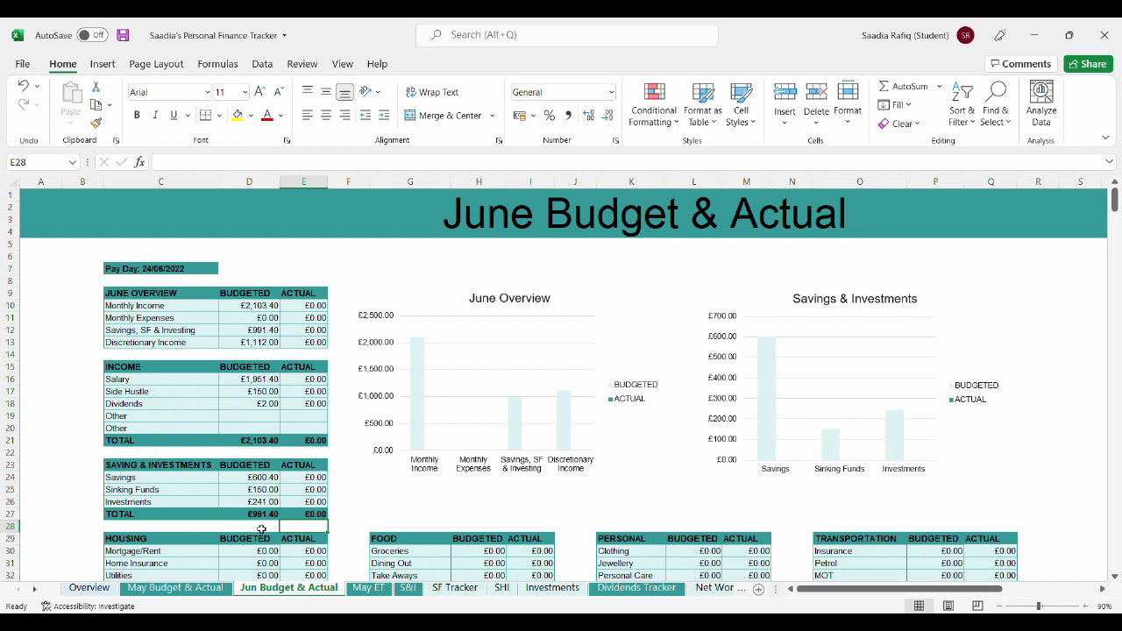
Review the expense category tables below Saving & Investments, from Housing through Other
left_click(261, 530)
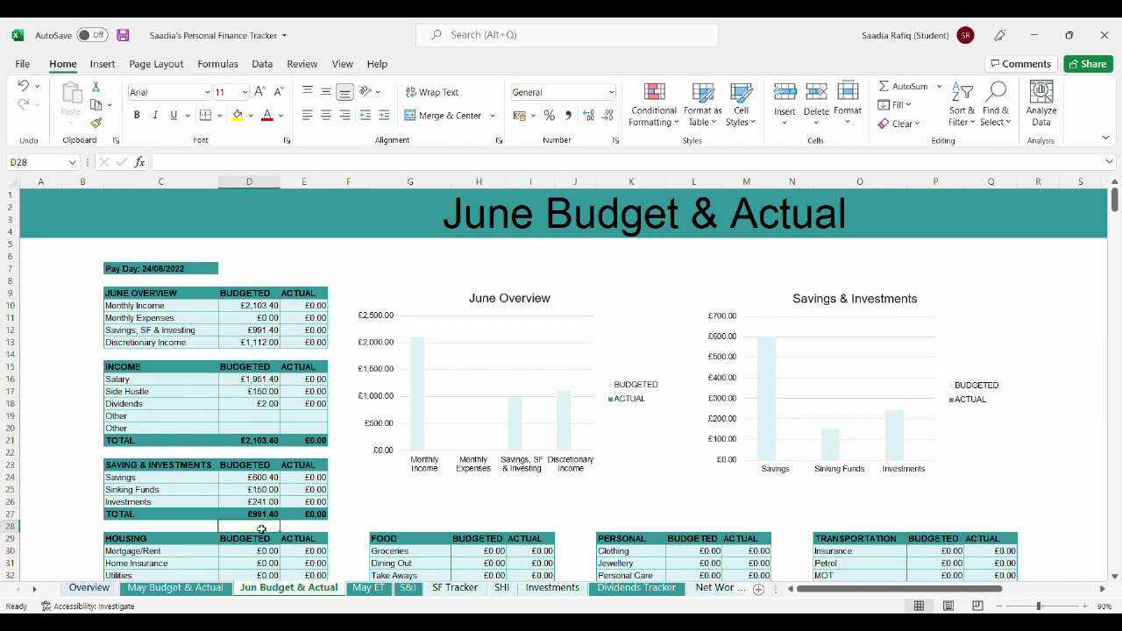
key("Down")
key("Down")
key("Down")
key("Down")
key("Down")
key("Down")
key("Down")
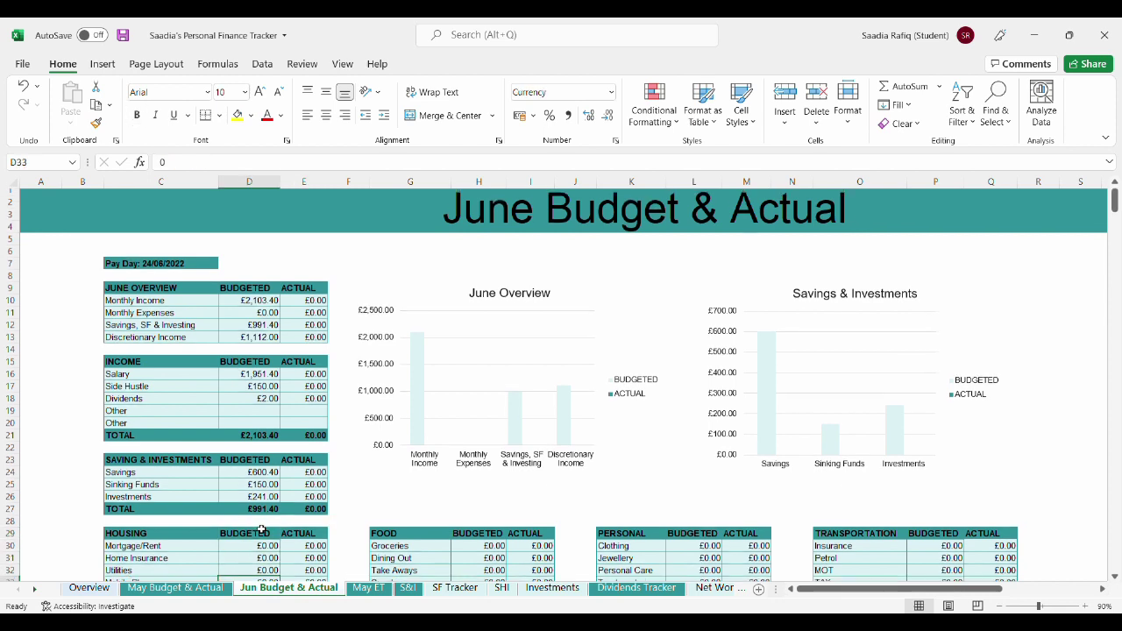
key("Down")
key("Down")
key("Down")
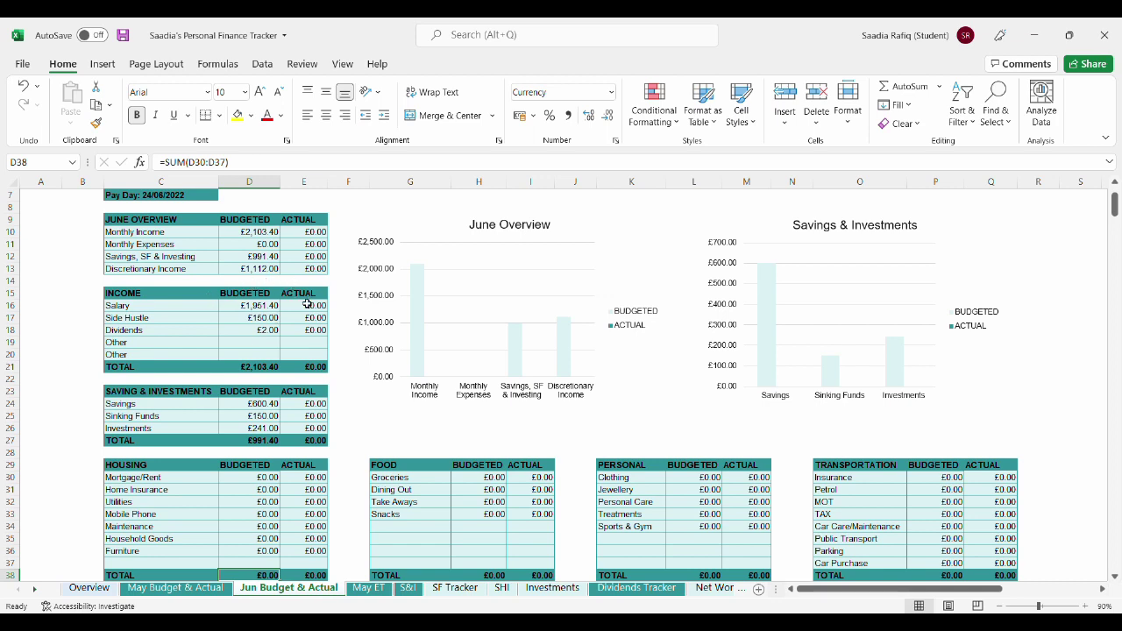
key("Down")
key("Down")
key("Down")
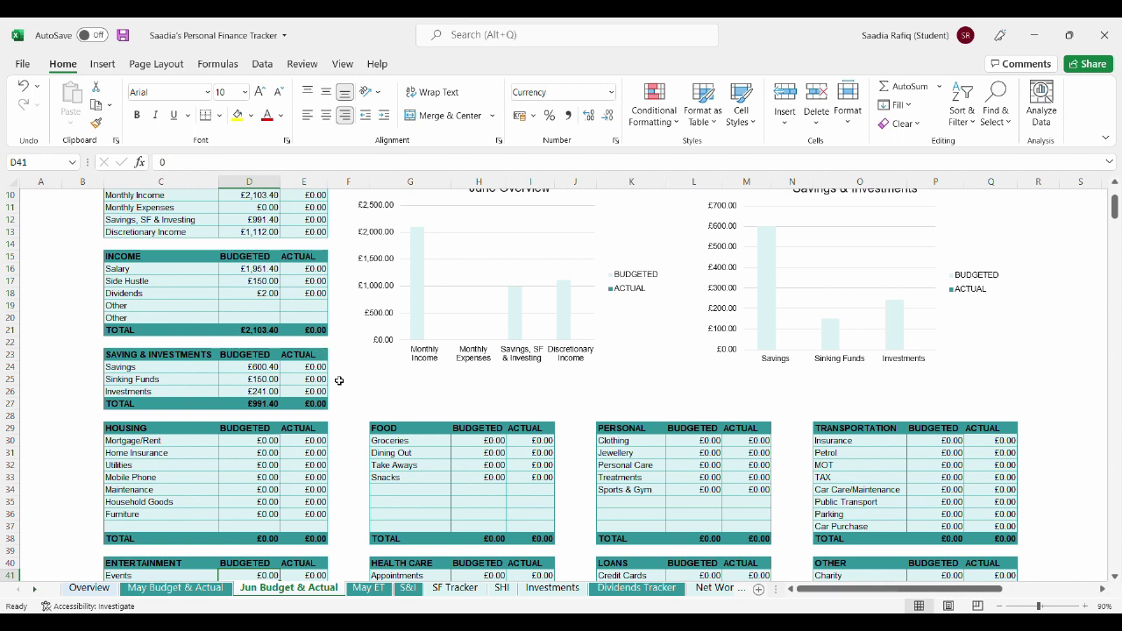
left_click(339, 380)
key("Down")
key("Down")
key("Down")
key("Down")
key("Down")
key("Down")
key("Down")
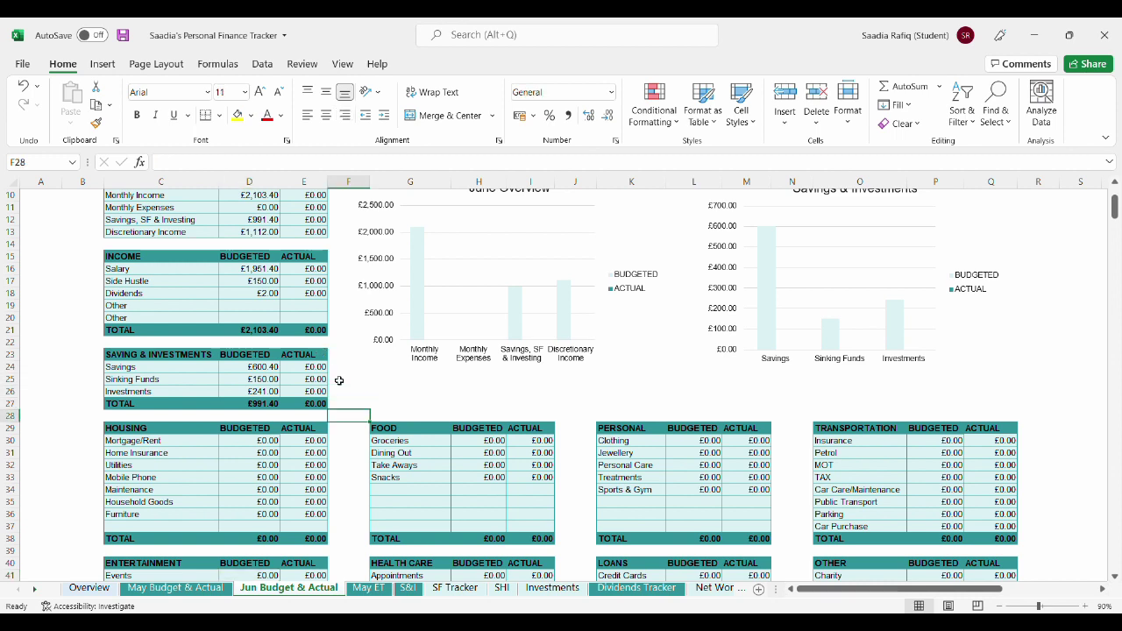
key("Down")
key("Down")
key("Down")
key("Down")
key("Down")
key("Down")
key("Down")
key("Down")
key("Down")
key("Down")
key("Down")
key("Down")
key("Down")
key("Down")
key("Down")
key("Down")
key("Down")
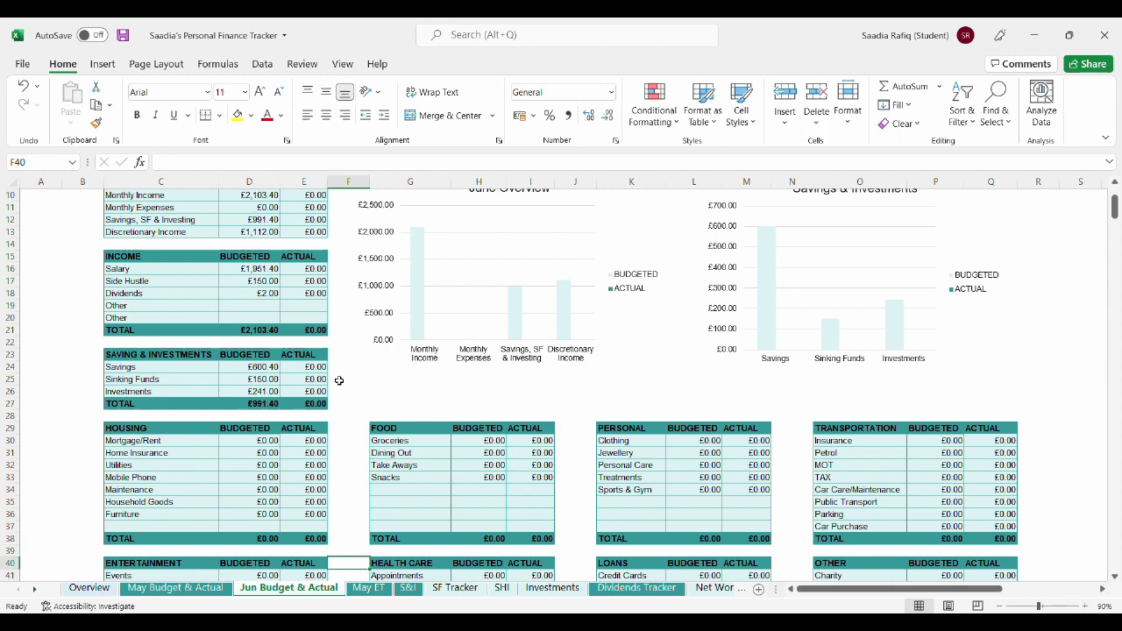
key("Down")
key("Down")
key("Down")
key("Down")
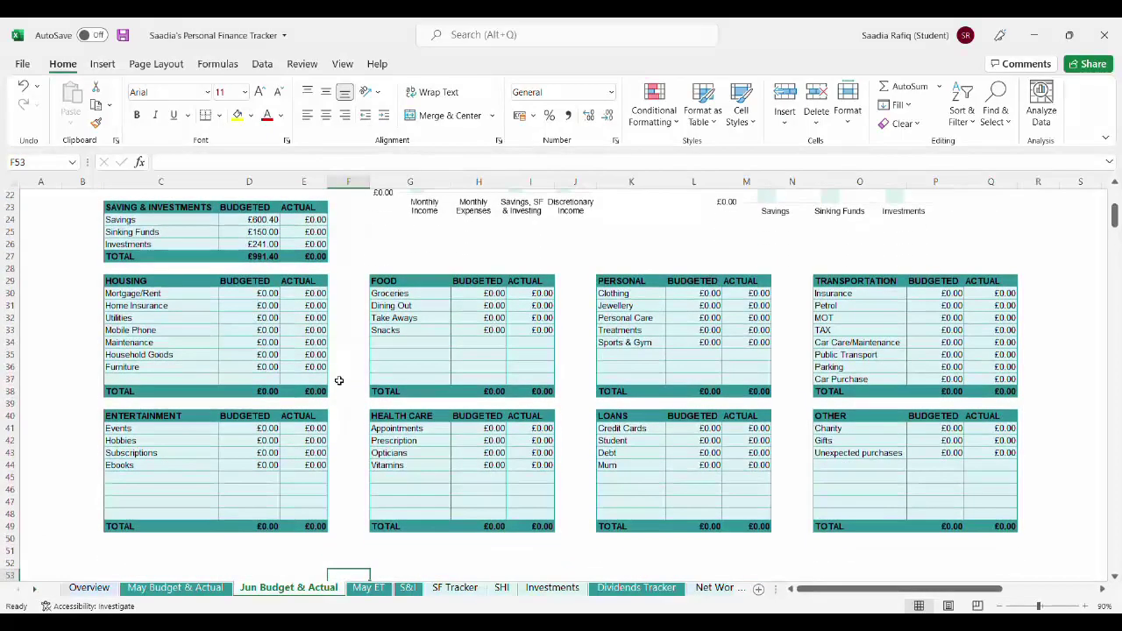
Enter the budgeted Housing amounts: Mortgage/Rent £100, Mobile Phone £7 and Furniture £125
left_click(260, 298)
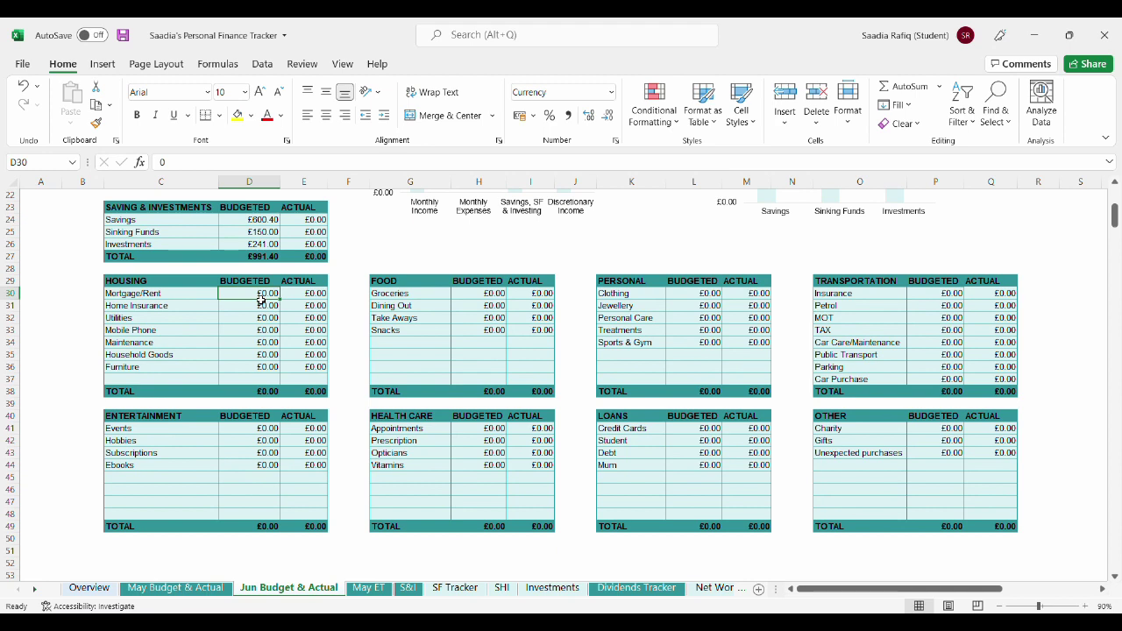
type("100")
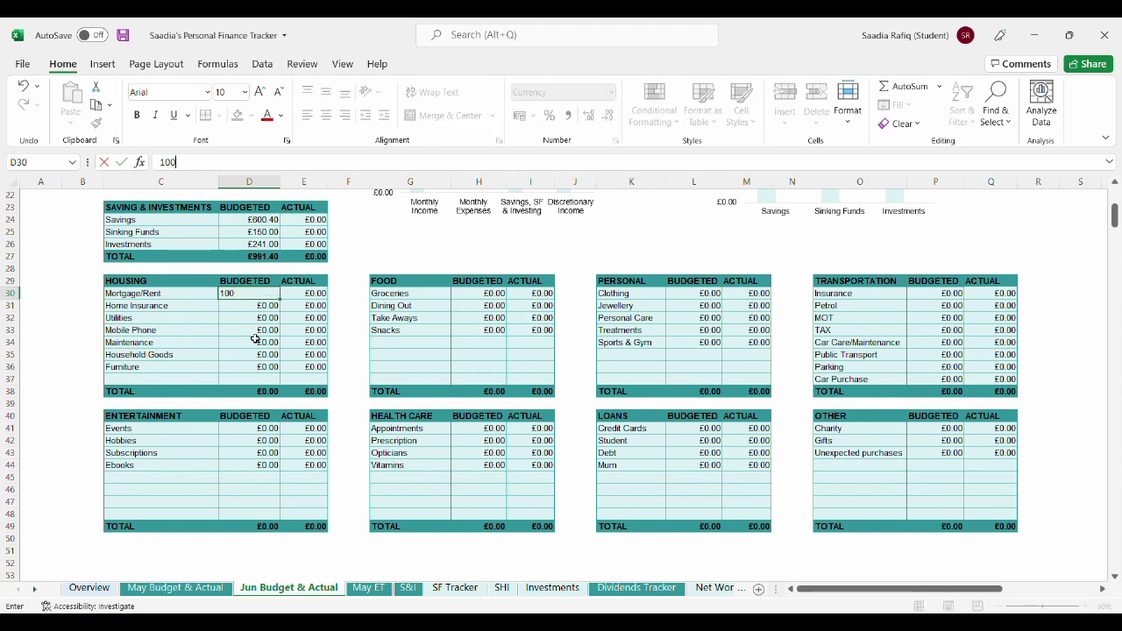
left_click(257, 330)
type("7")
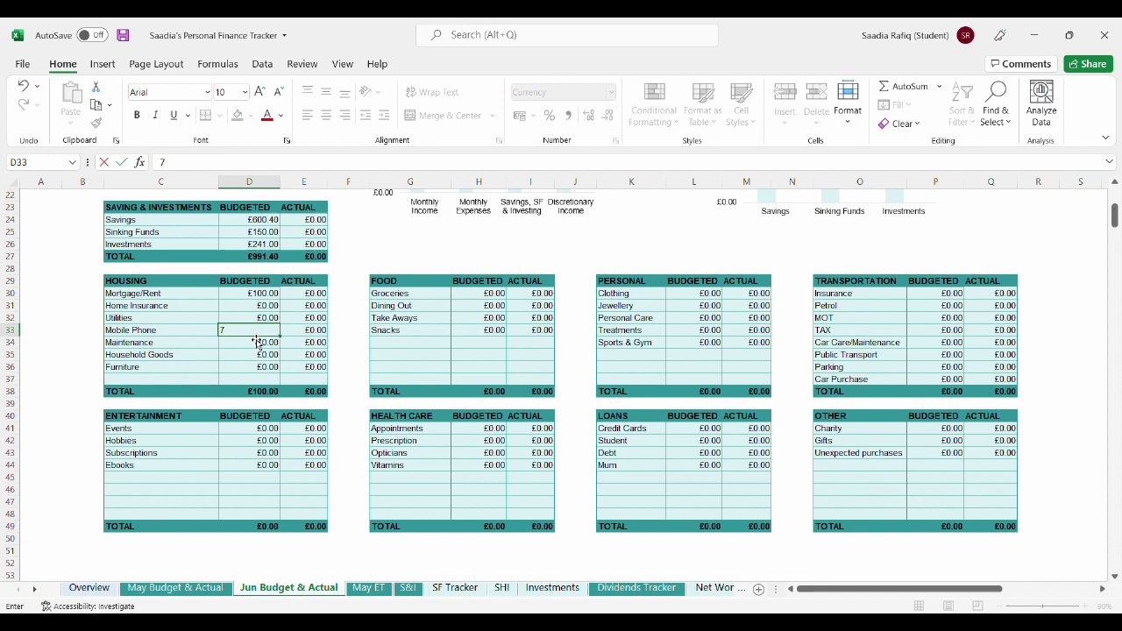
left_click(263, 382)
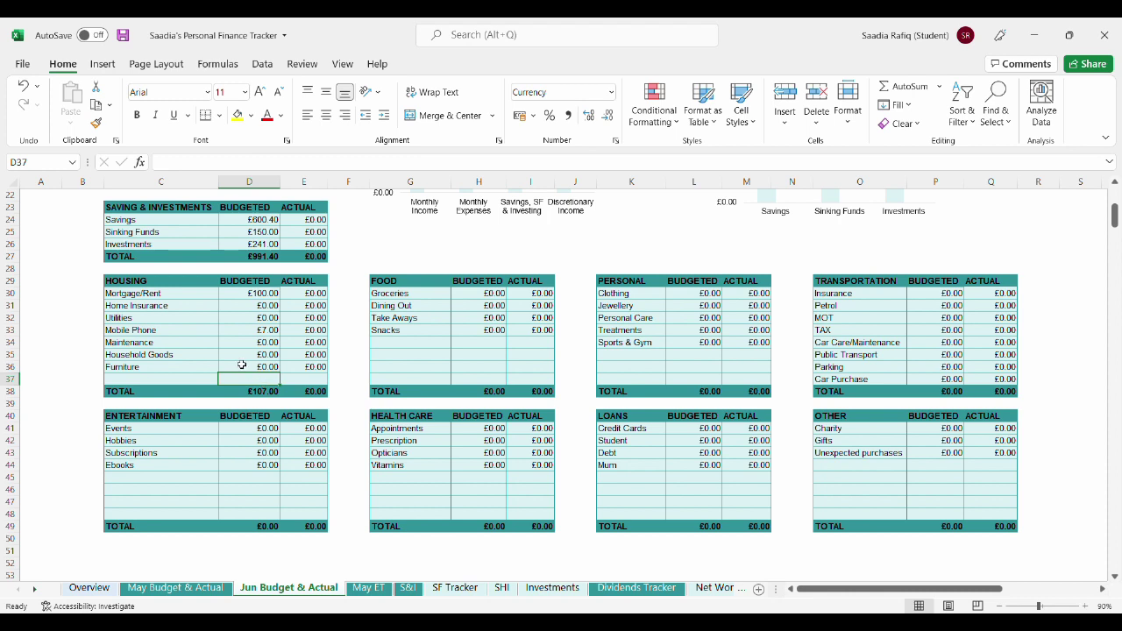
left_click(249, 371)
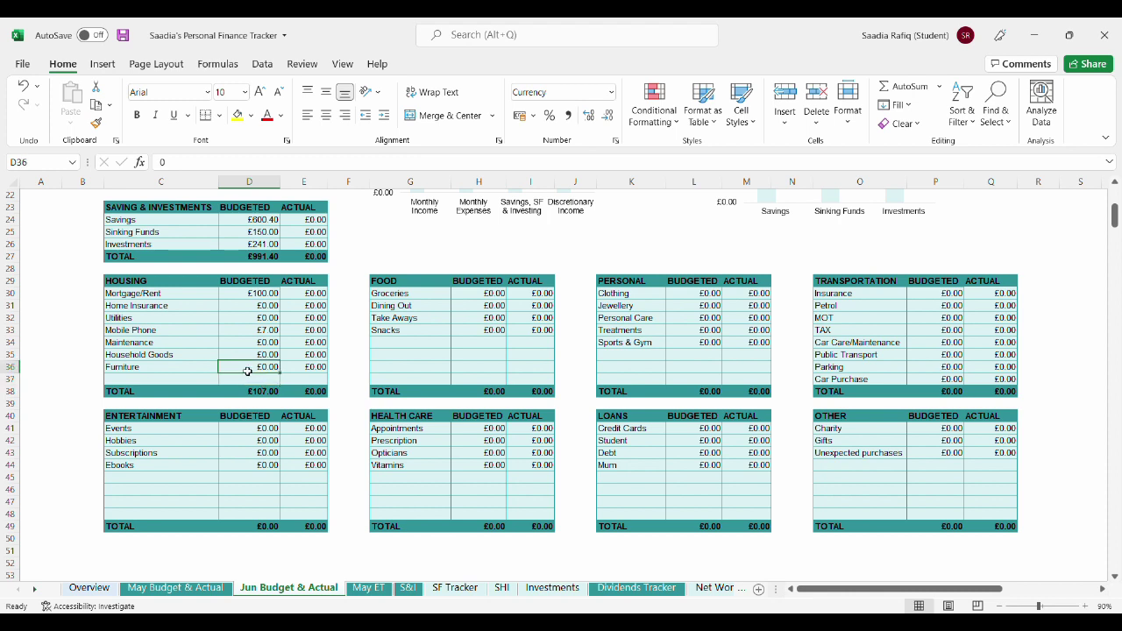
type("125")
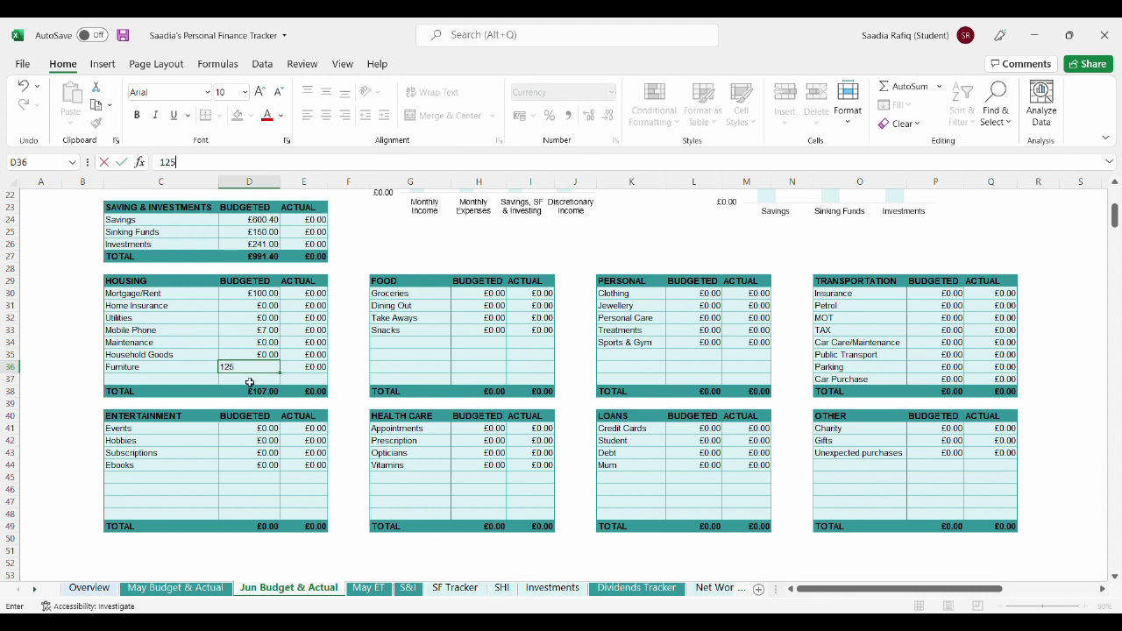
left_click(250, 382)
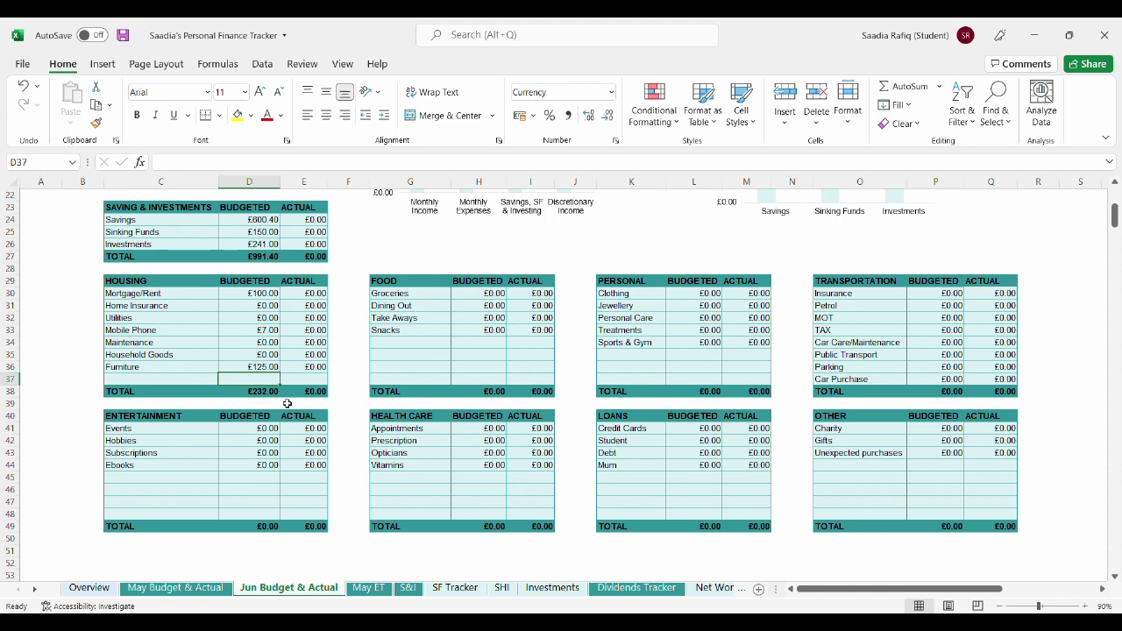
Enter the budgeted Food amounts: Groceries £180, Dining Out £70, Take Aways £20 and Snacks £15
left_click(499, 295)
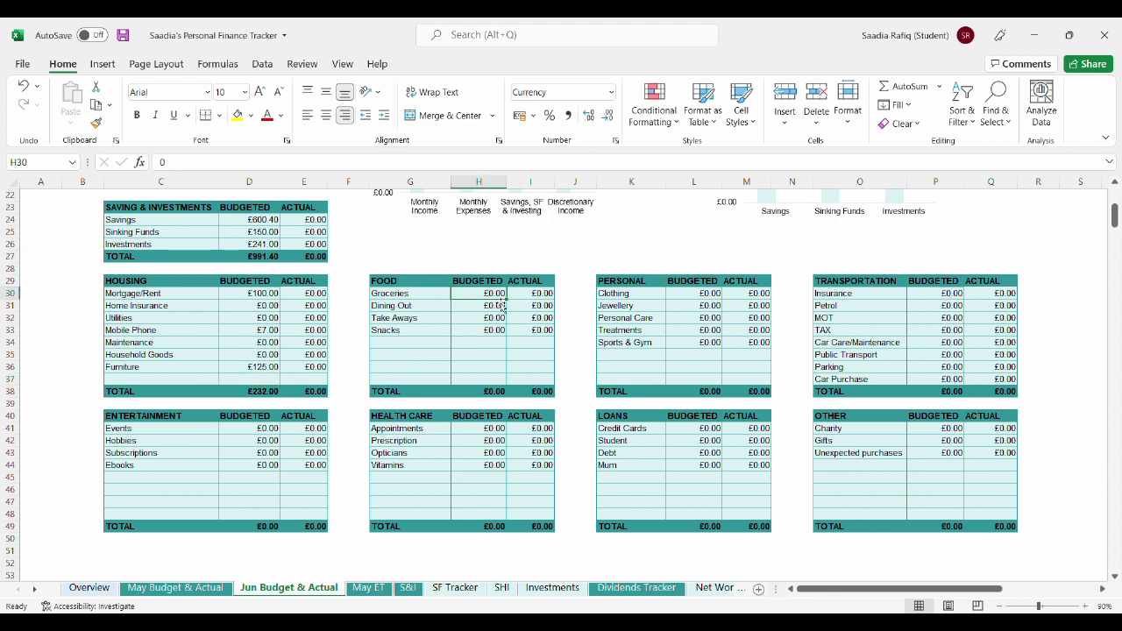
type("180")
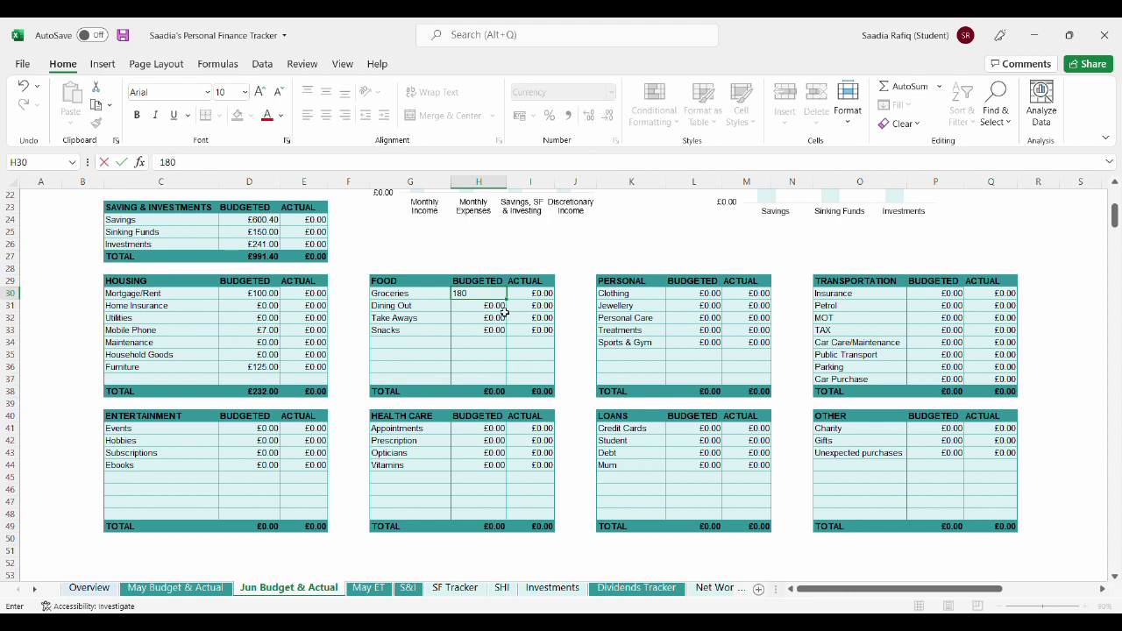
key("Return")
type("70")
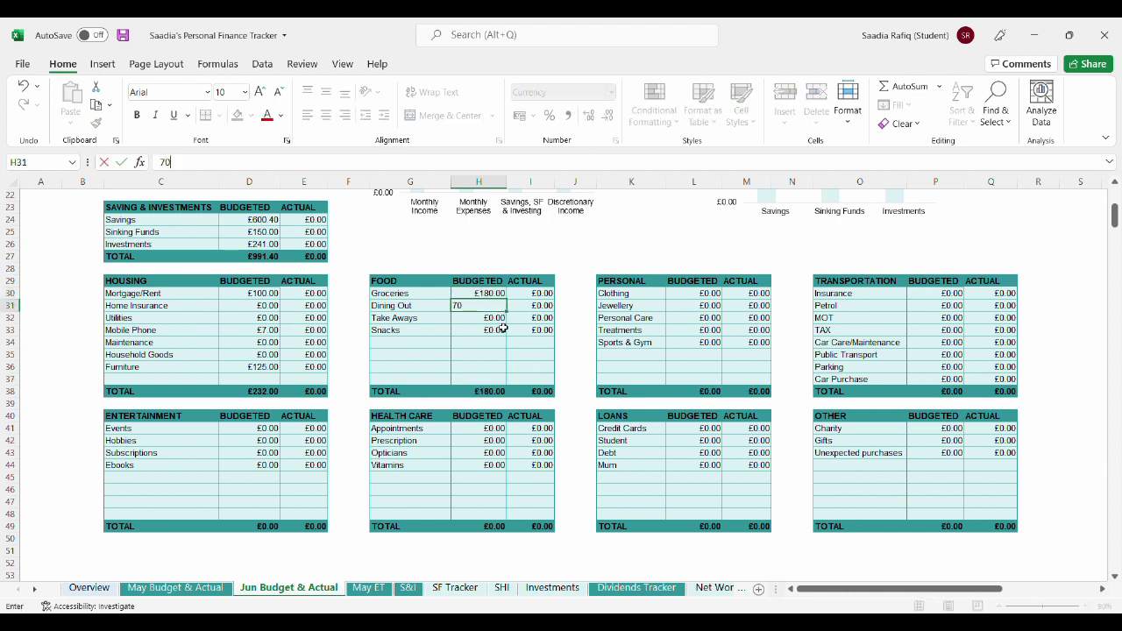
left_click(500, 345)
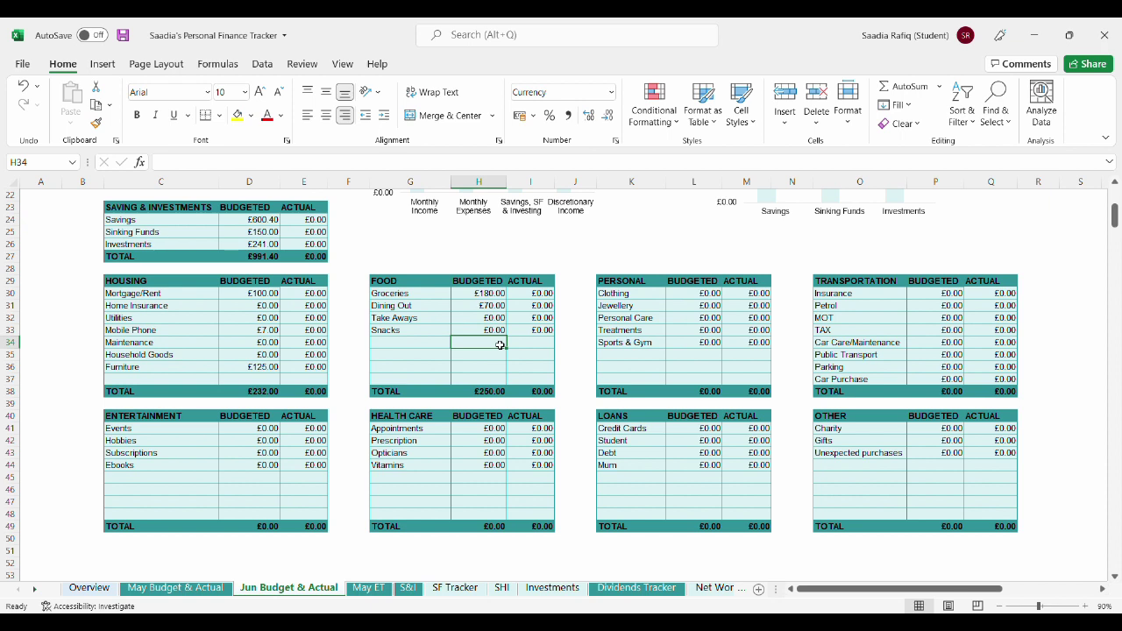
left_click(490, 321)
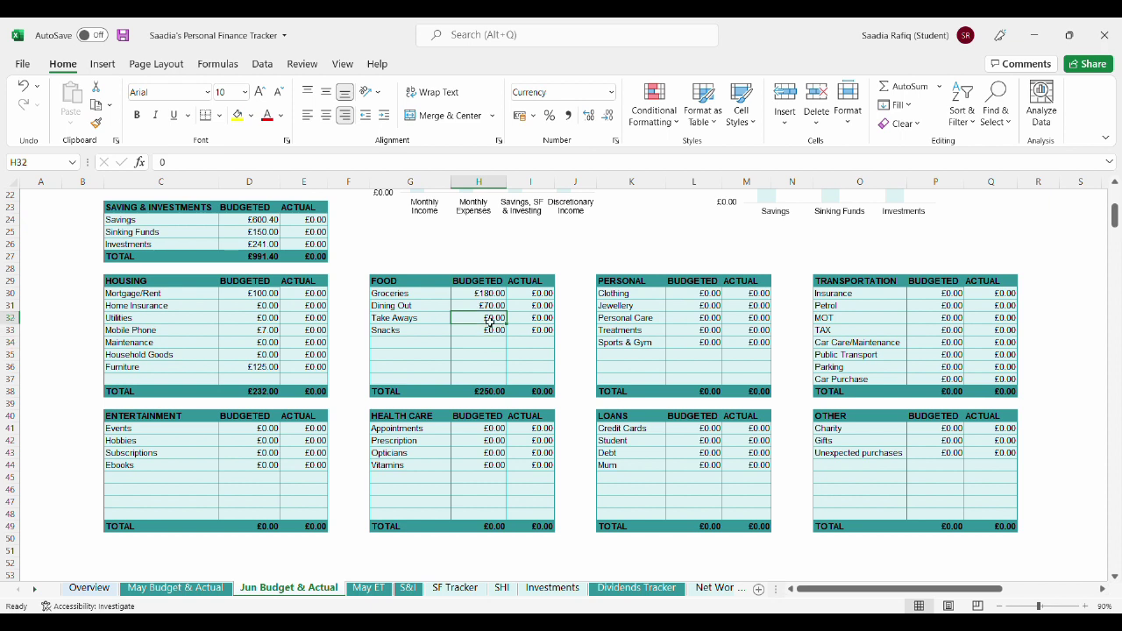
type("20")
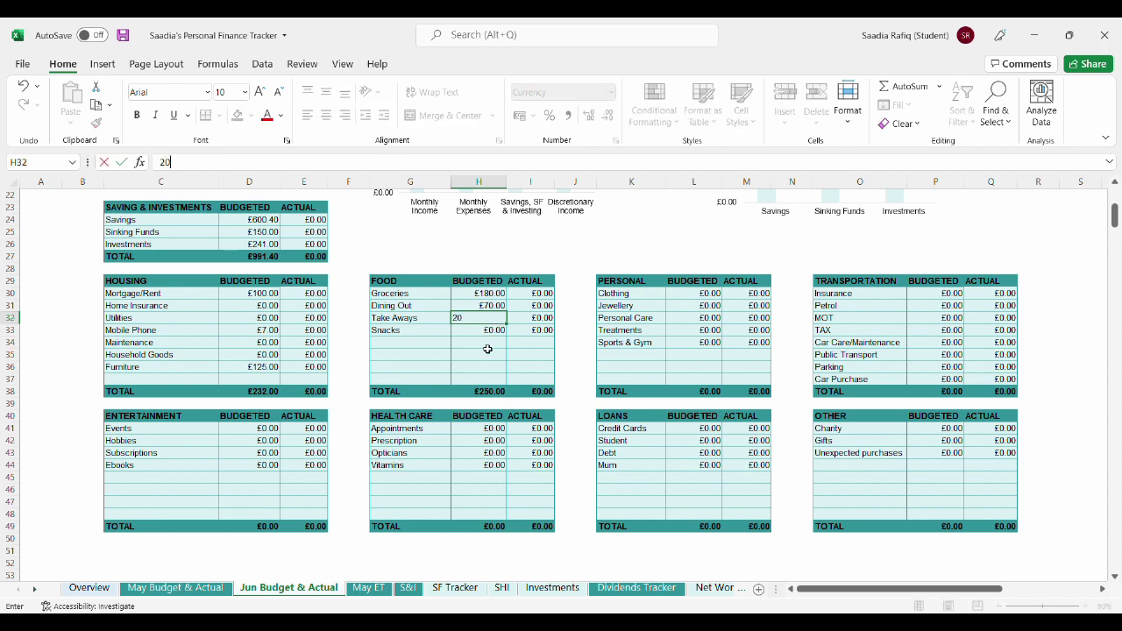
left_click(488, 348)
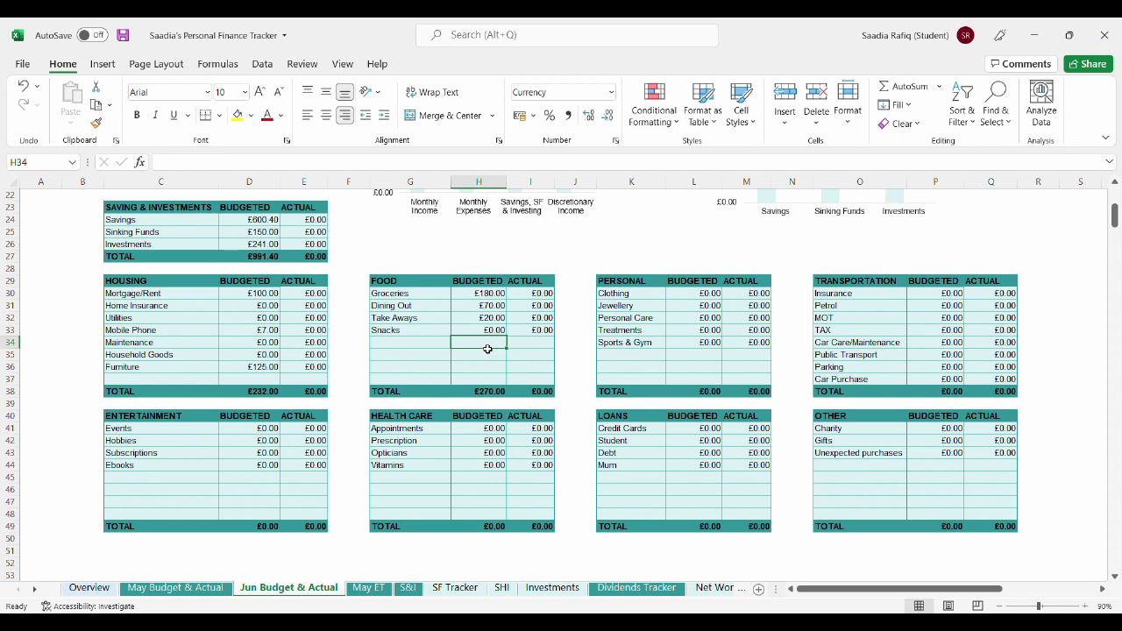
left_click(482, 337)
type("15")
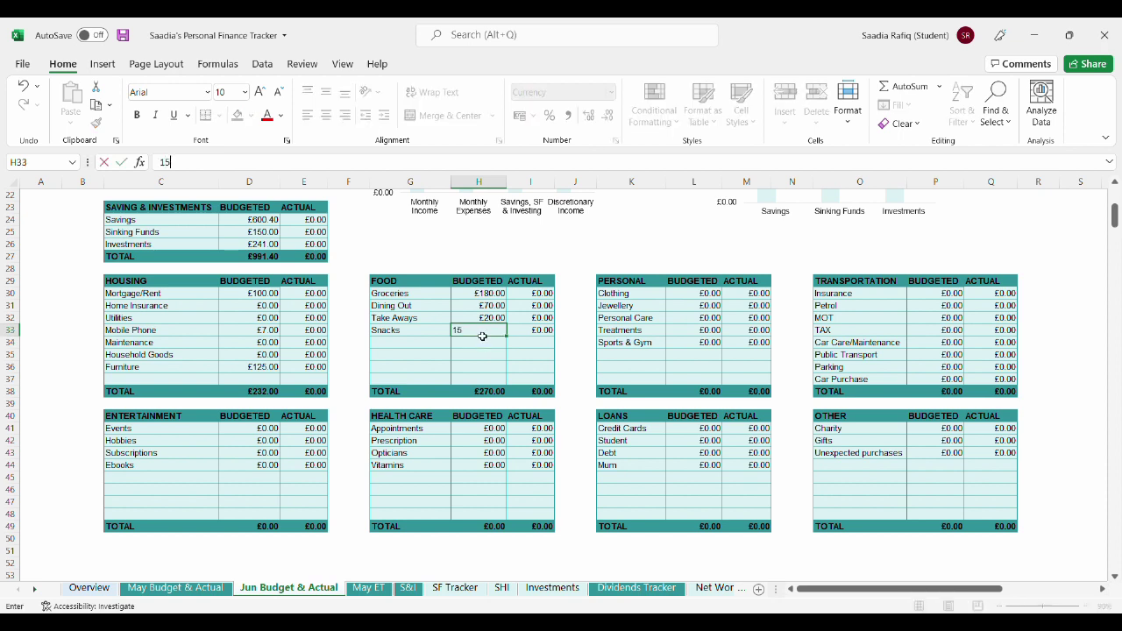
left_click(484, 353)
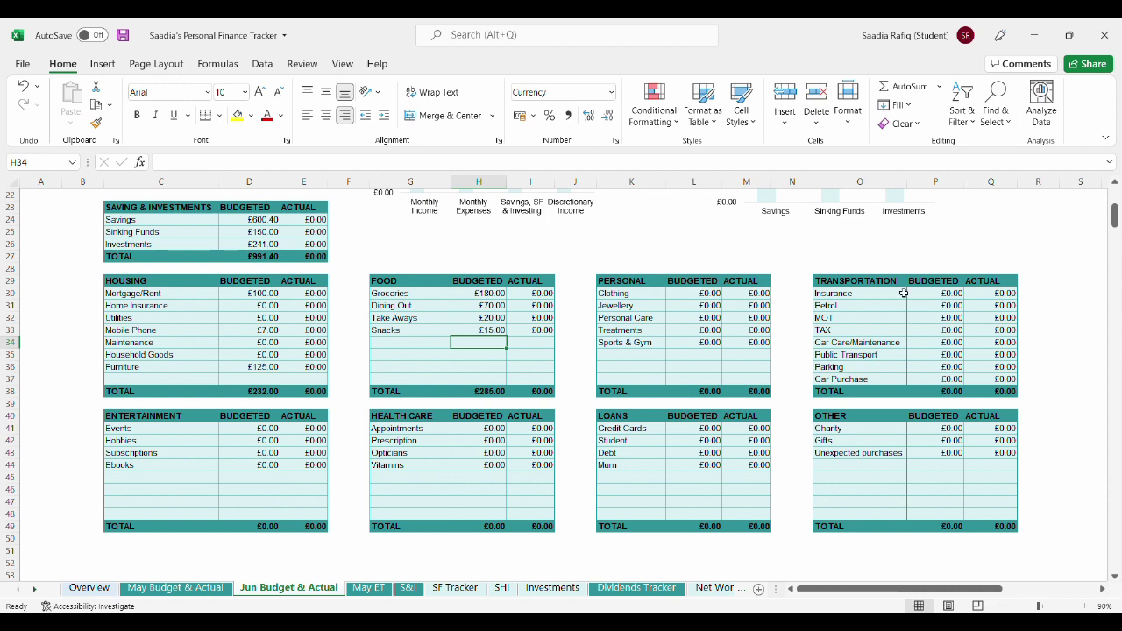
Enter the budgeted Transportation amounts: Petrol £100 and Public Transport £40
left_click(951, 306)
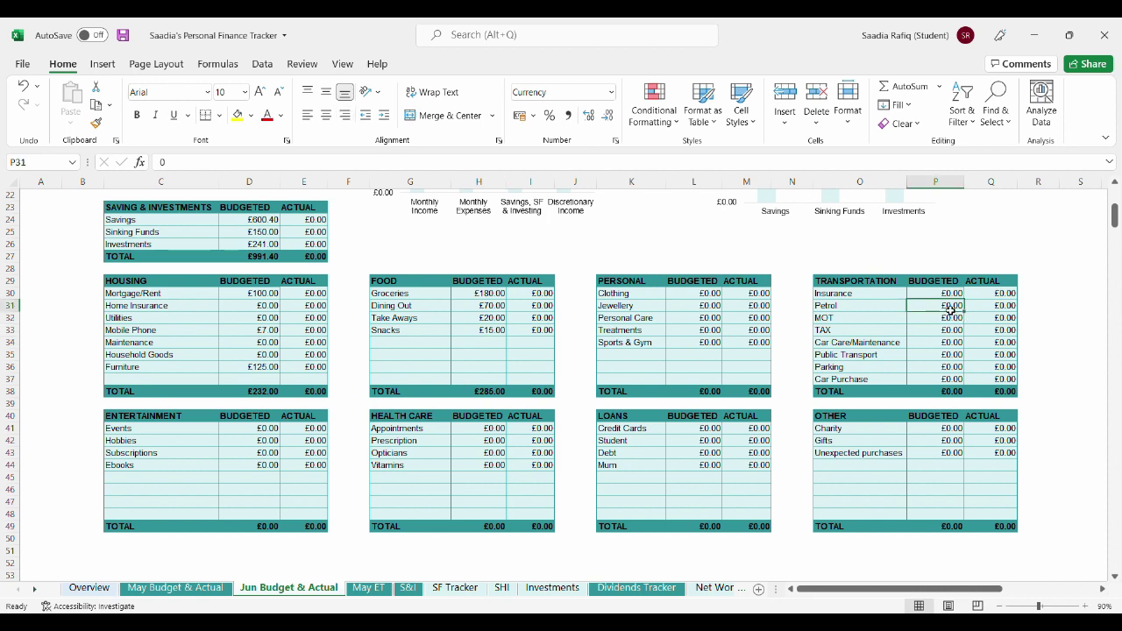
type("100")
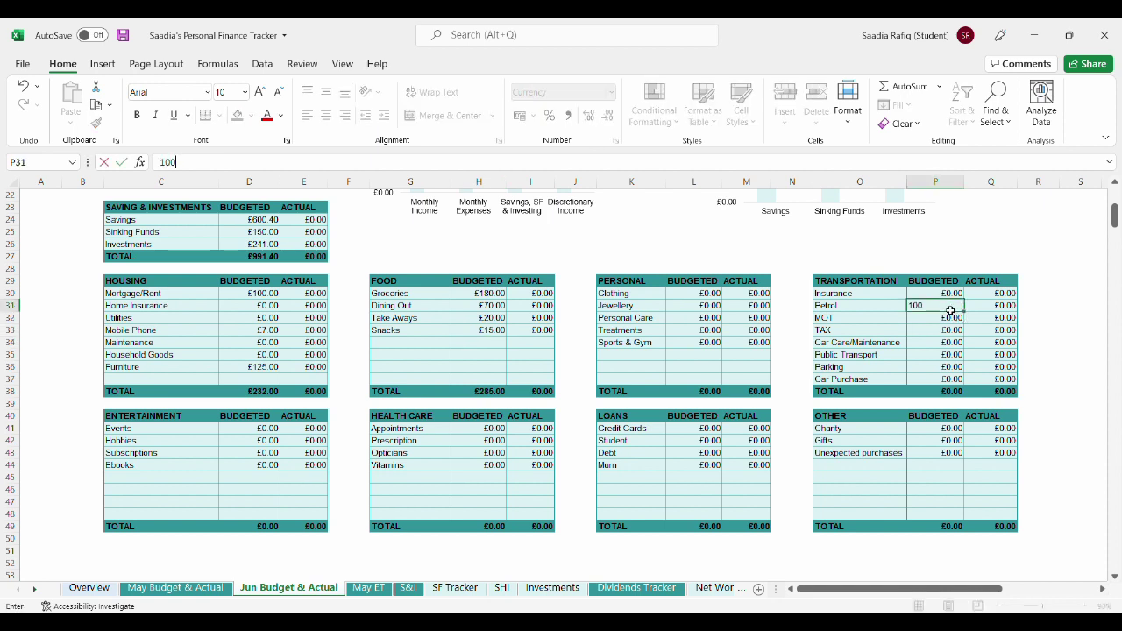
left_click(953, 356)
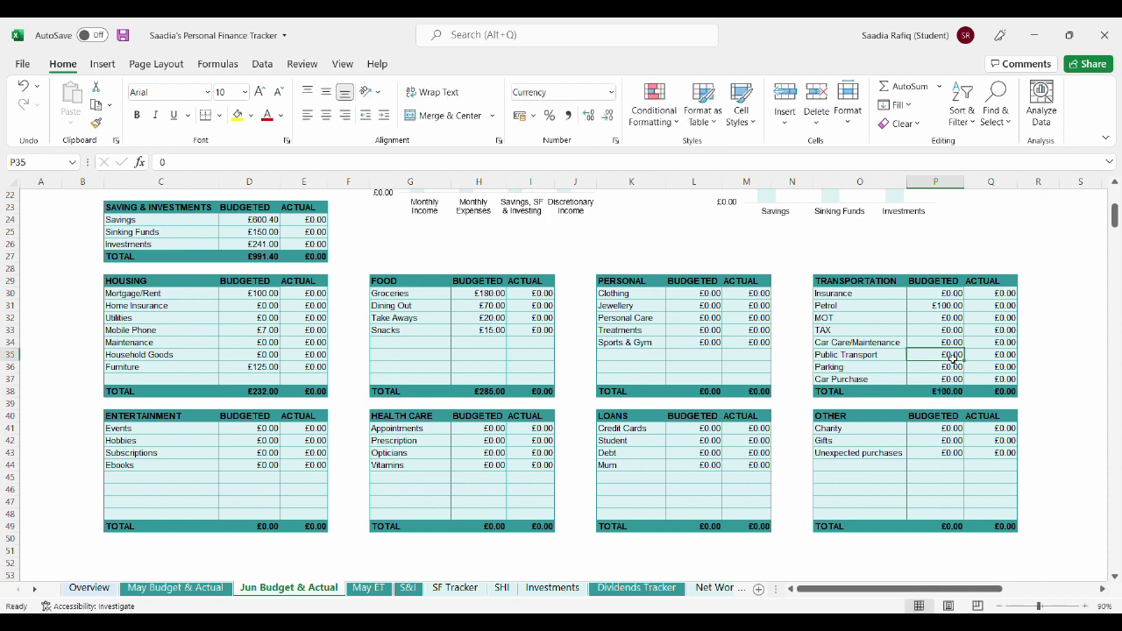
type("40")
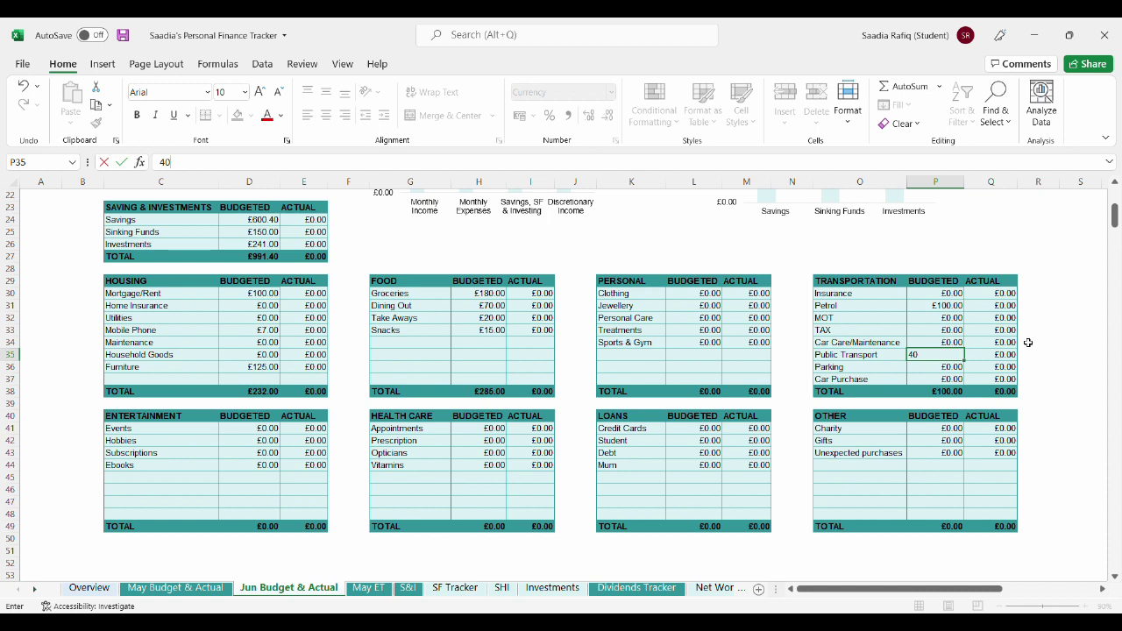
left_click(1027, 343)
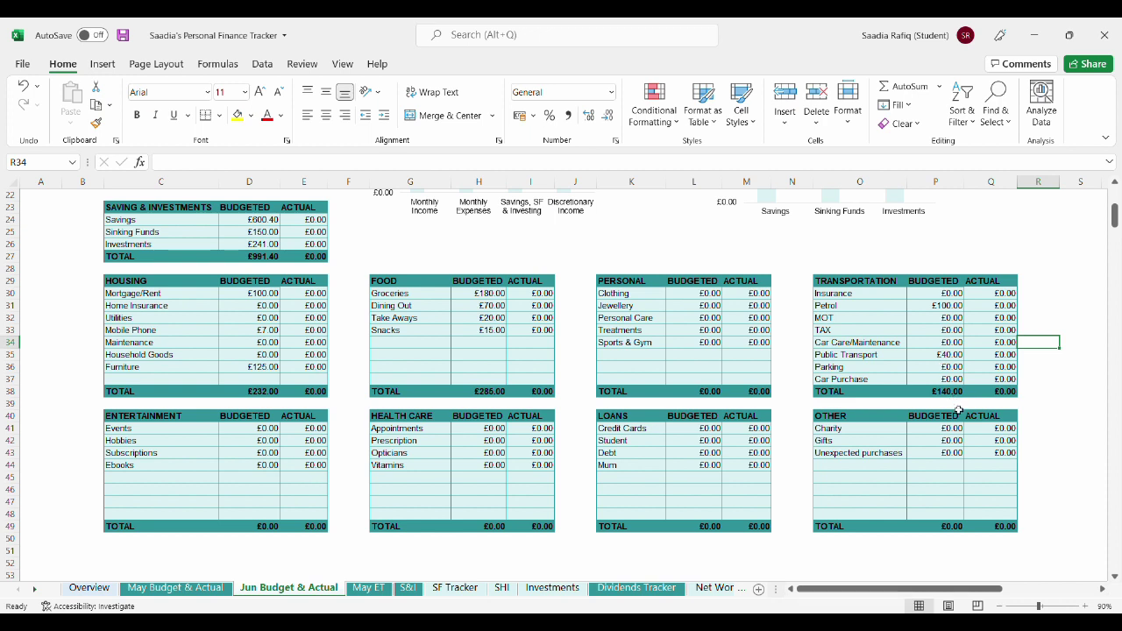
left_click(959, 405)
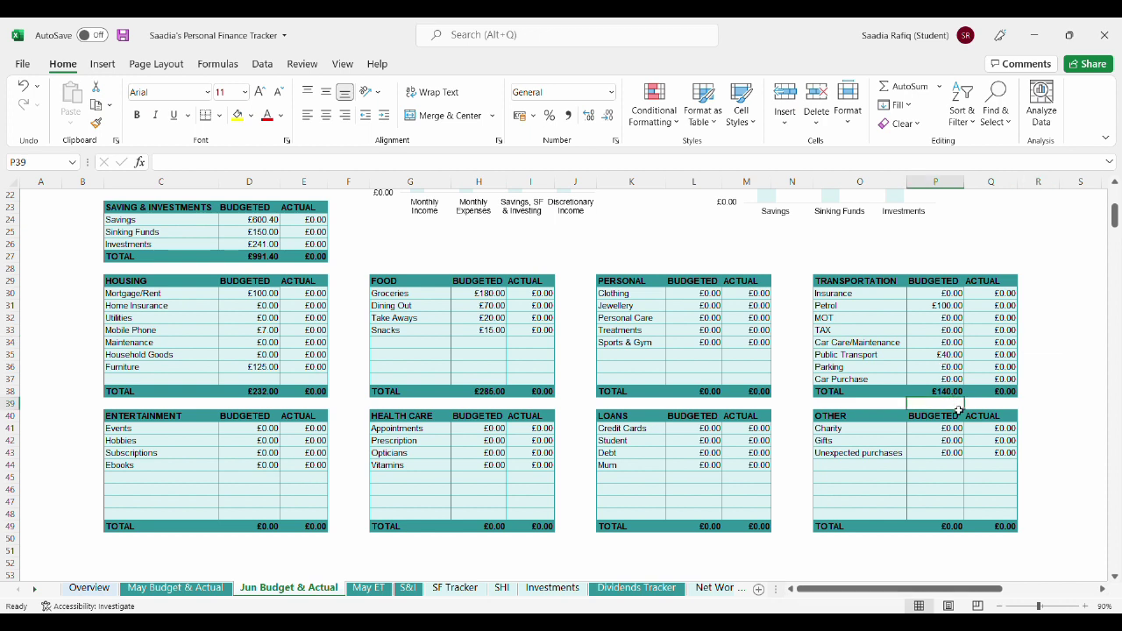
Set the budgeted amount for Subscriptions in the Entertainment table to £5
left_click(265, 456)
type("5")
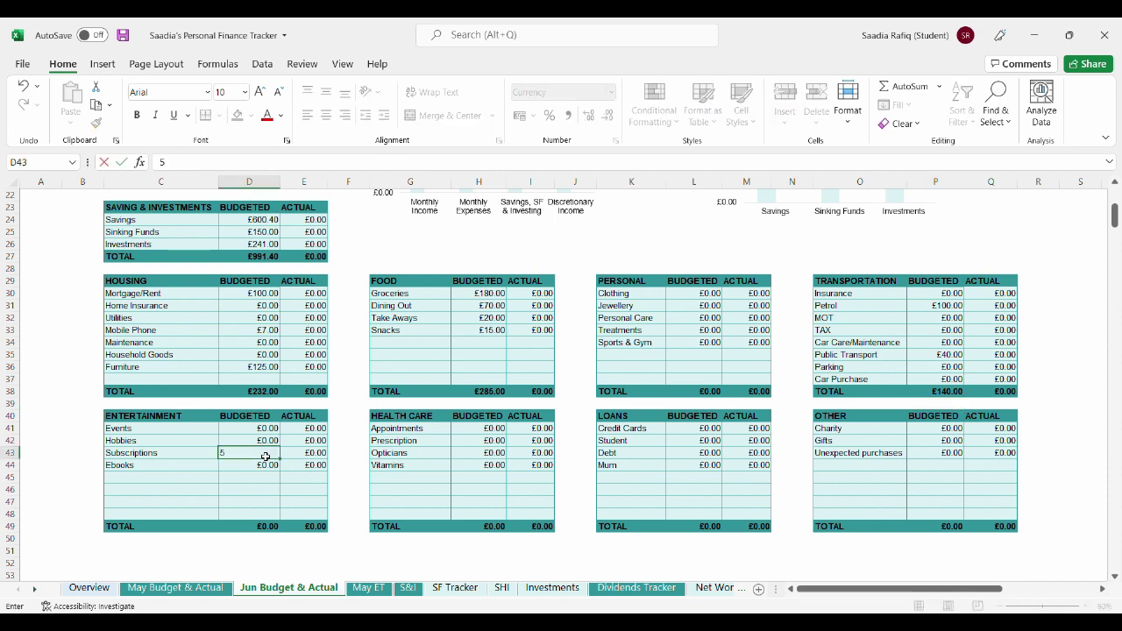
left_click(253, 500)
Add a Cinema row below Ebooks in the Entertainment table with £30 budgeted and £0 actual
left_click(203, 483)
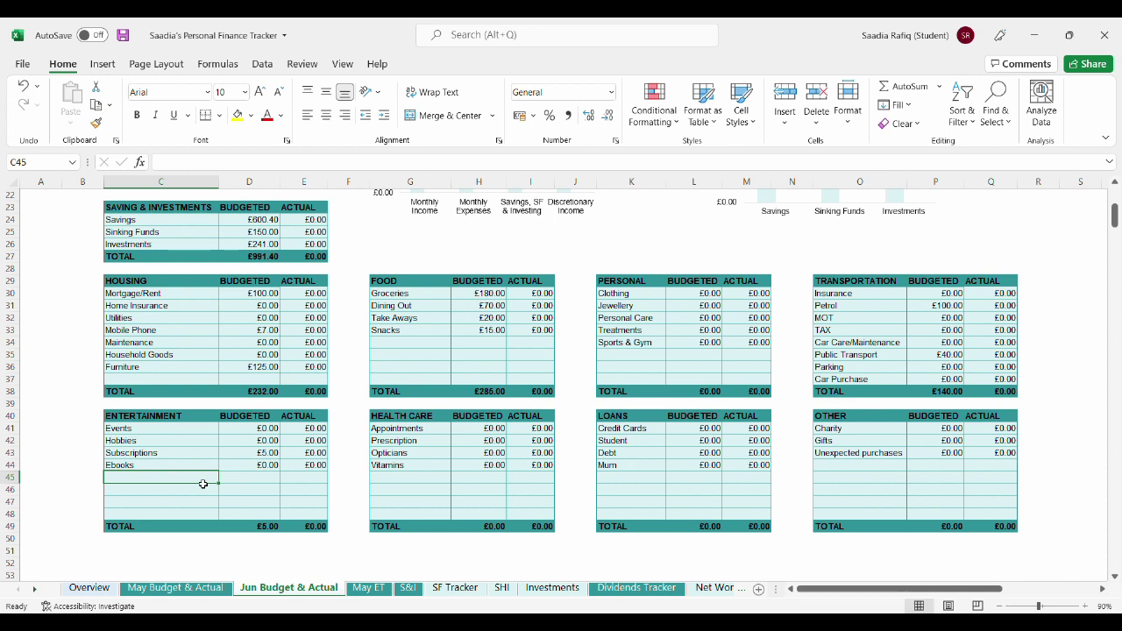
type("Cin")
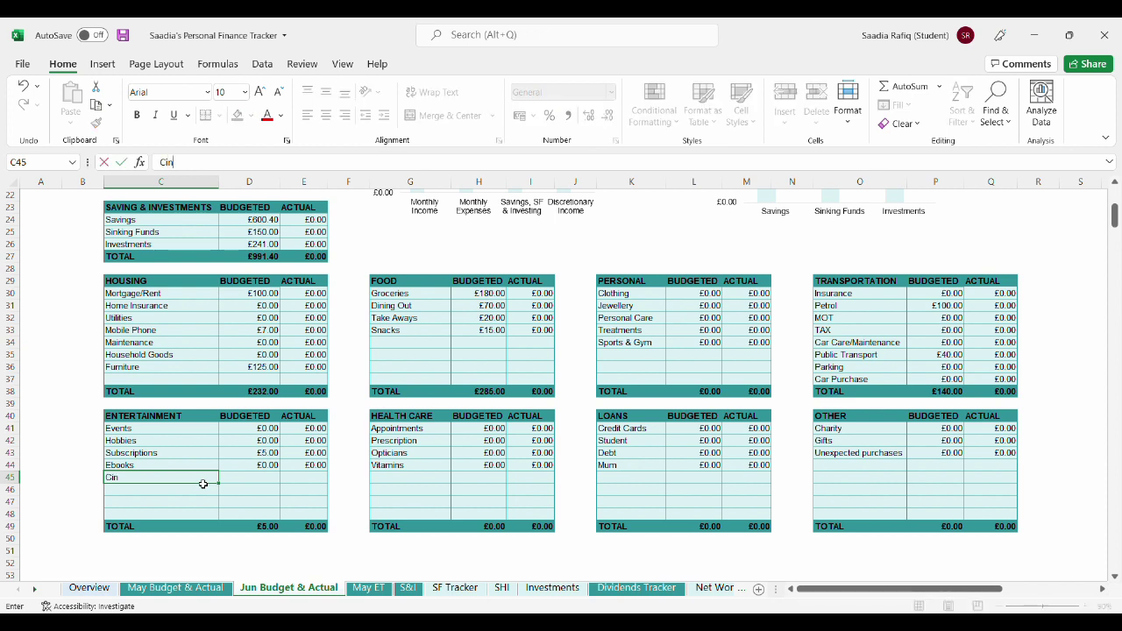
type("ema")
key("Tab")
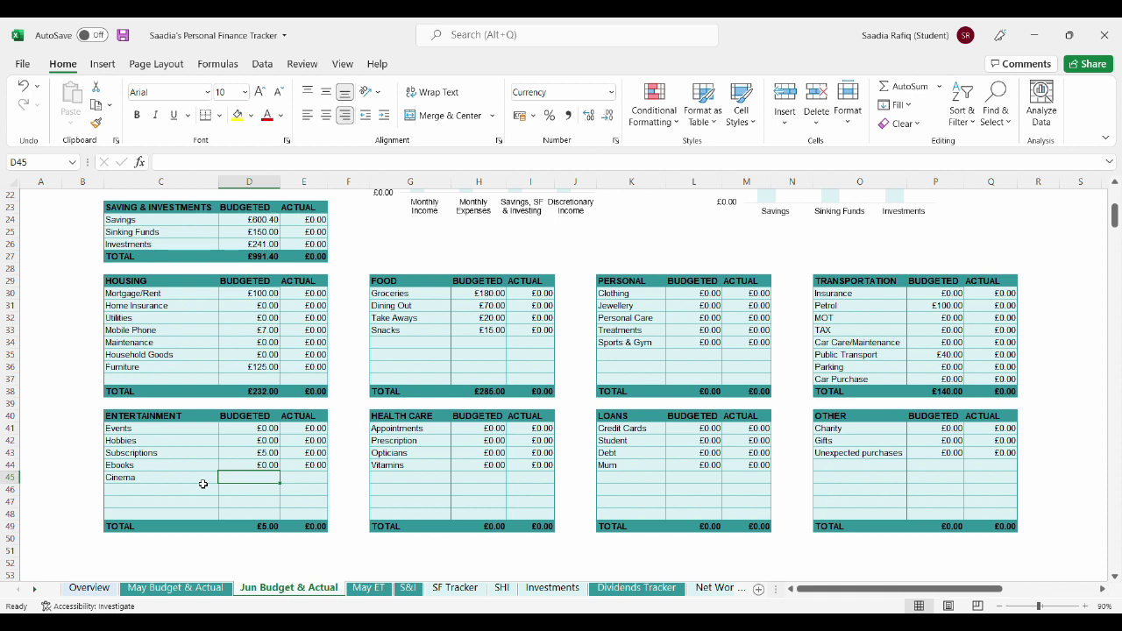
type("30")
key("Tab")
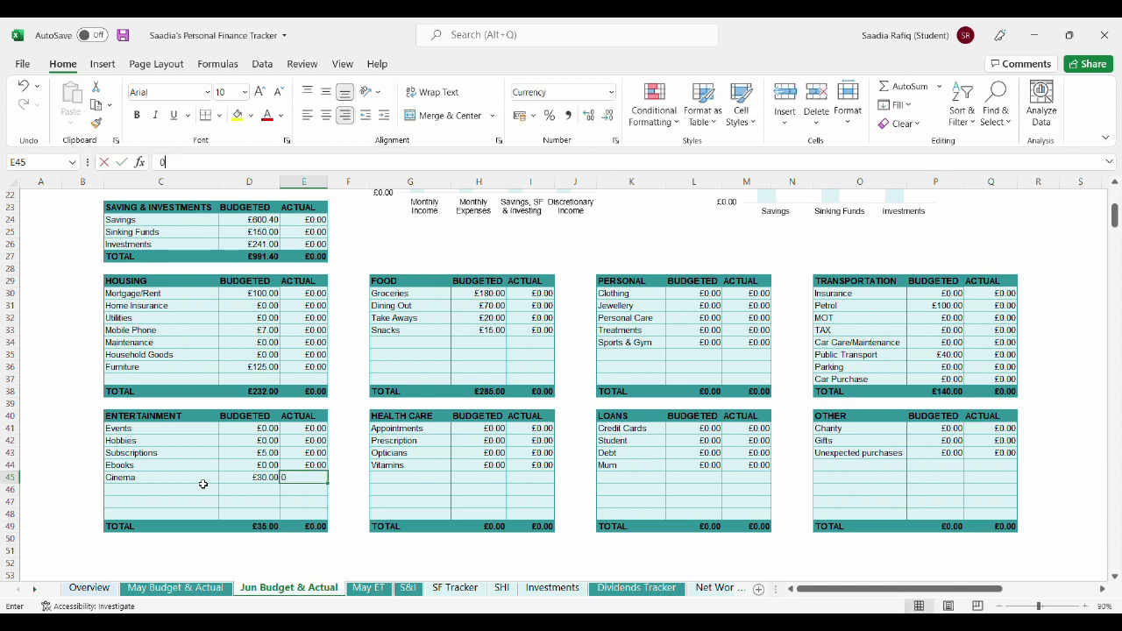
type("0")
key("Return")
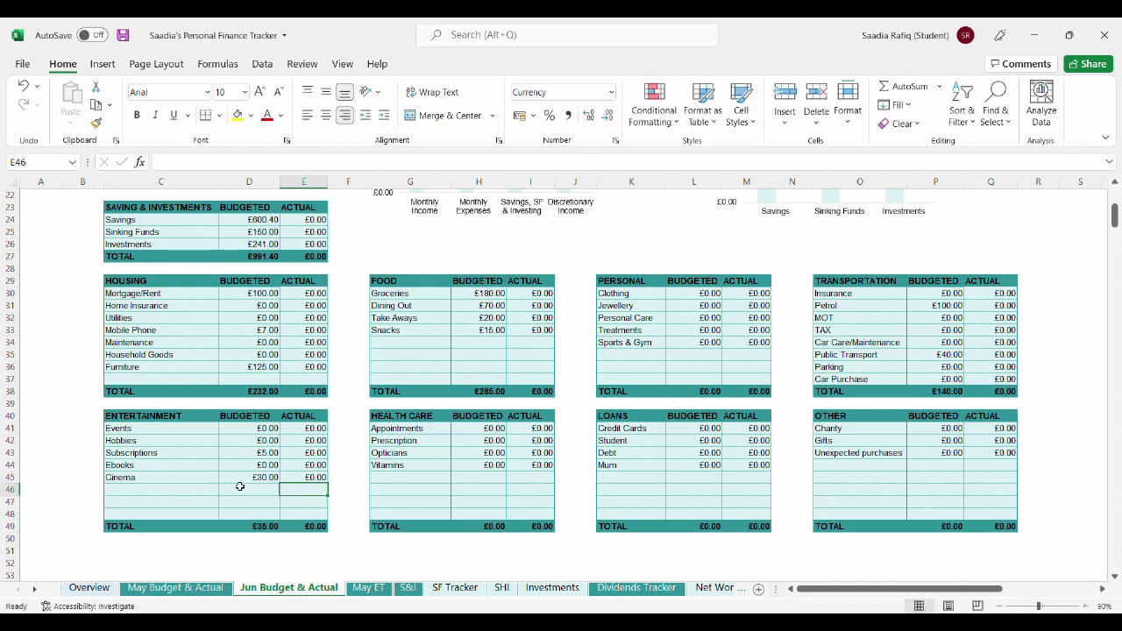
left_click(235, 490)
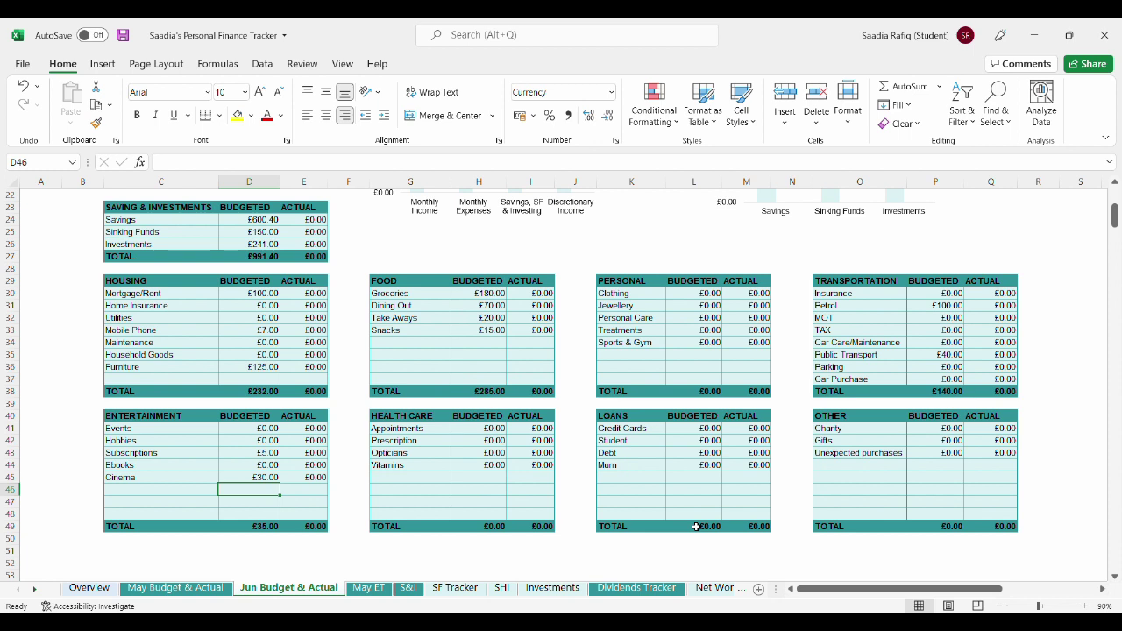
Enter the budgeted amounts for Mum in the Loans table, £300, and Charity in the Other table, £20
left_click(706, 469)
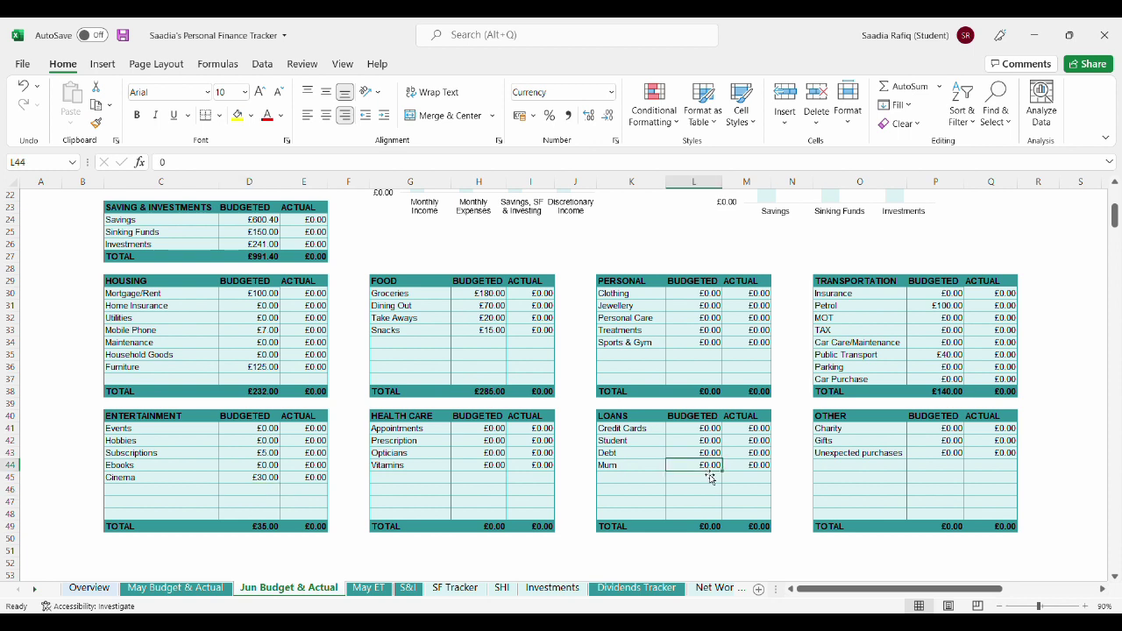
type("300")
left_click(711, 494)
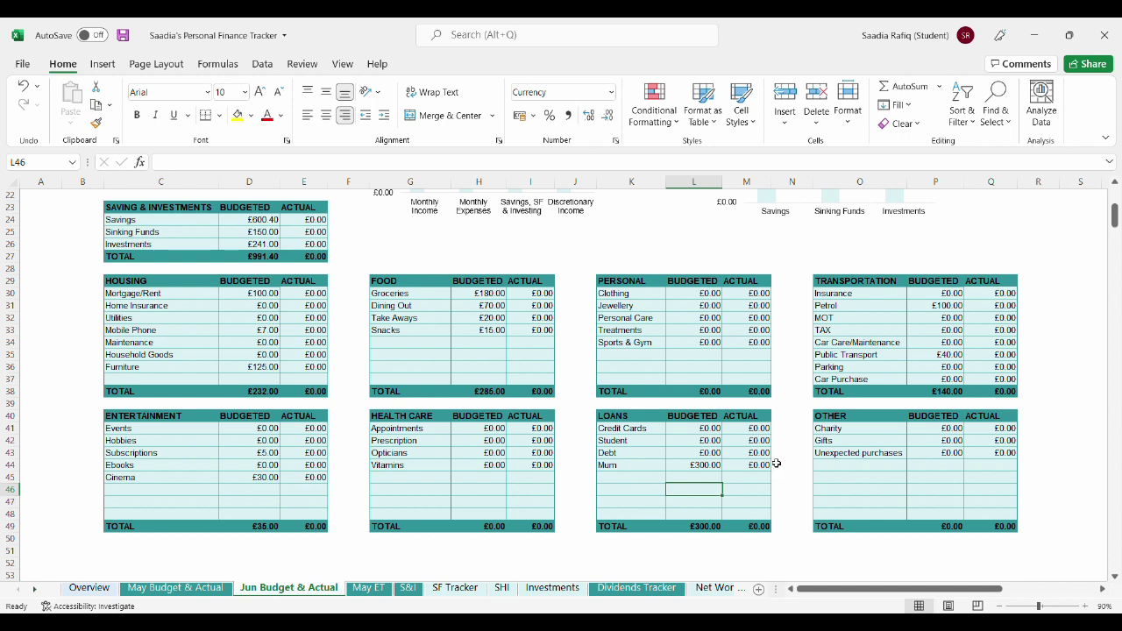
left_click(955, 429)
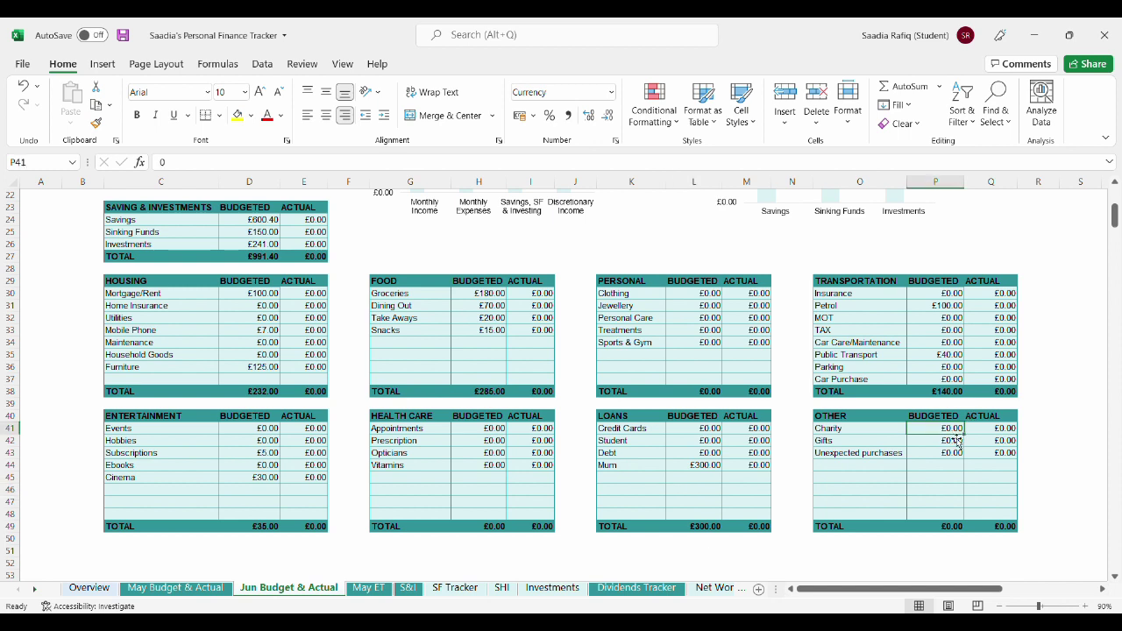
type("20")
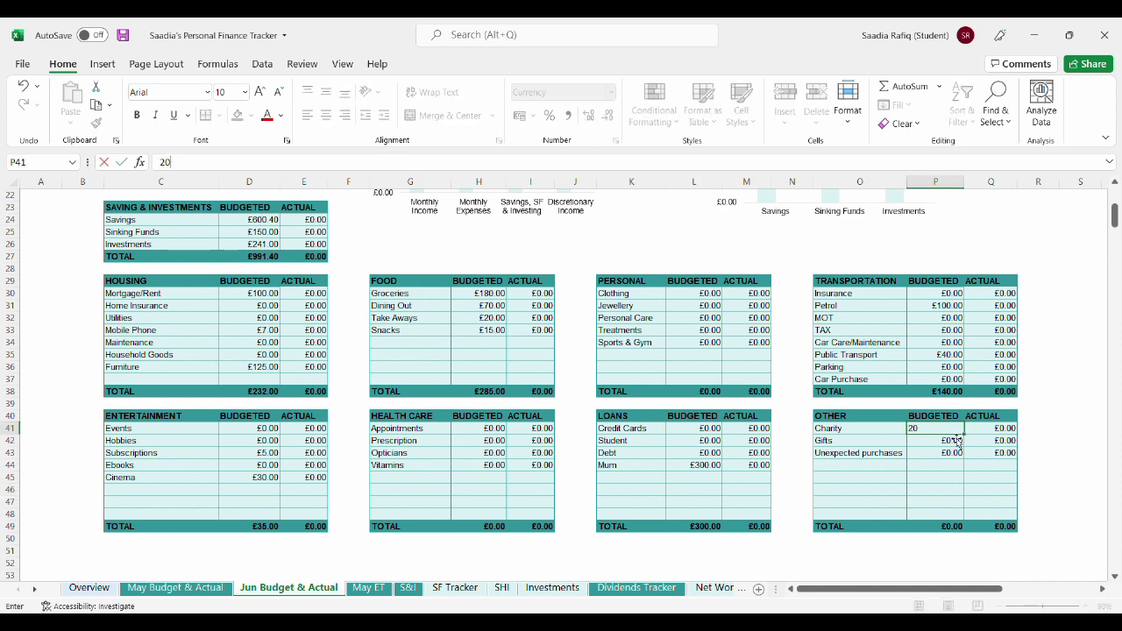
left_click(1001, 528)
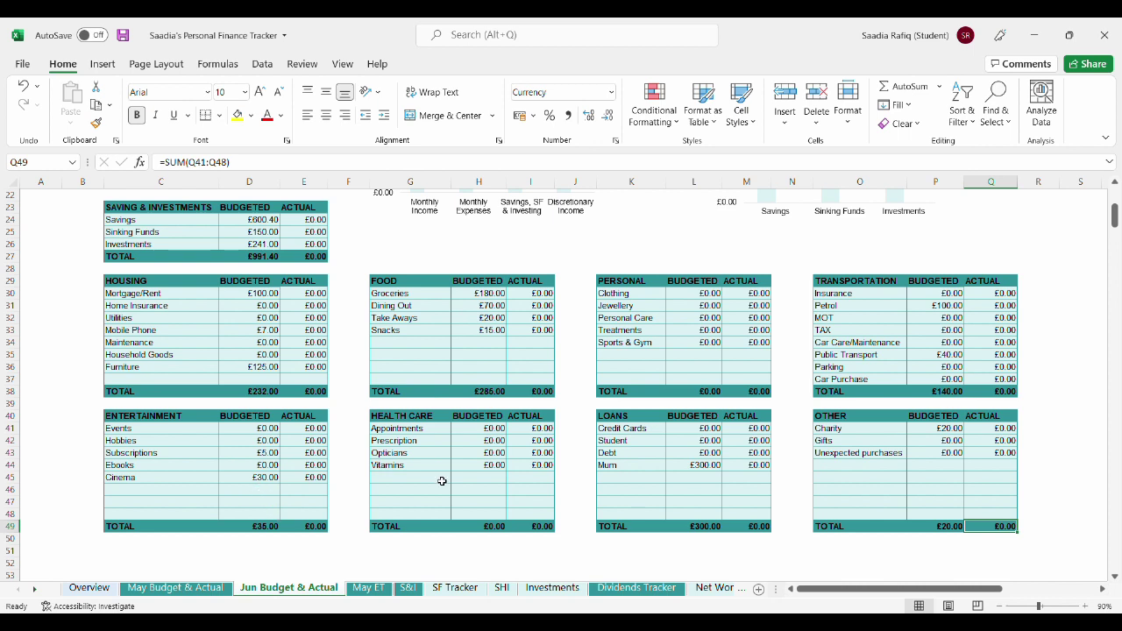
Review the June overview, the budget charts and the filled-in income, savings and expense tables
left_click(1116, 197)
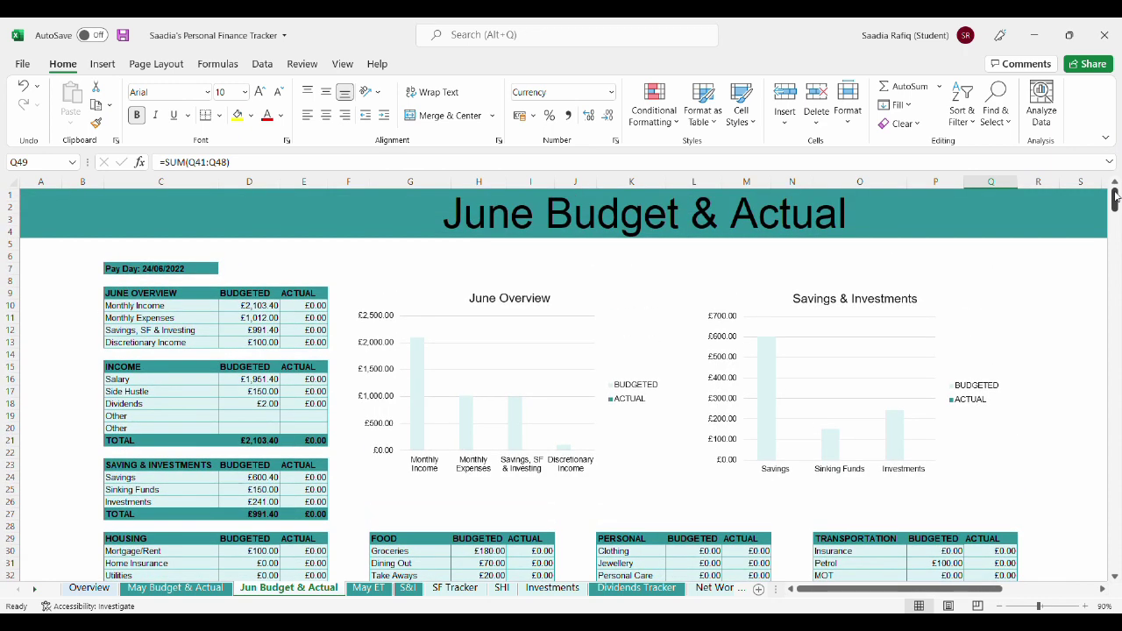
scroll(1116, 198, "down", 1)
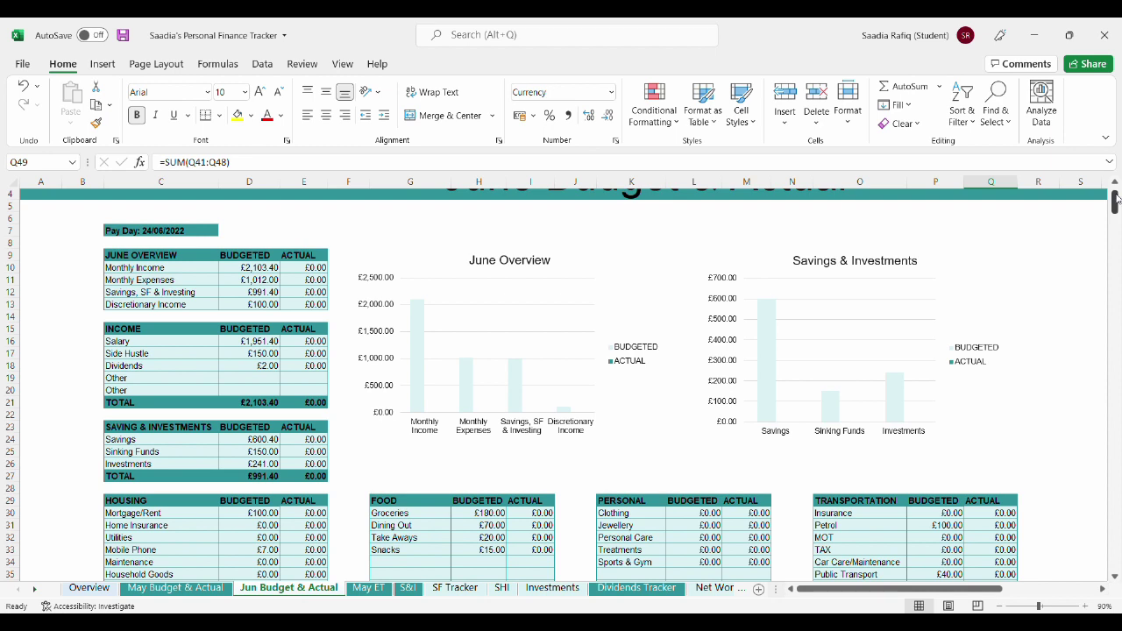
scroll(1116, 198, "down", 1)
left_click_drag(1116, 198, 1116, 204)
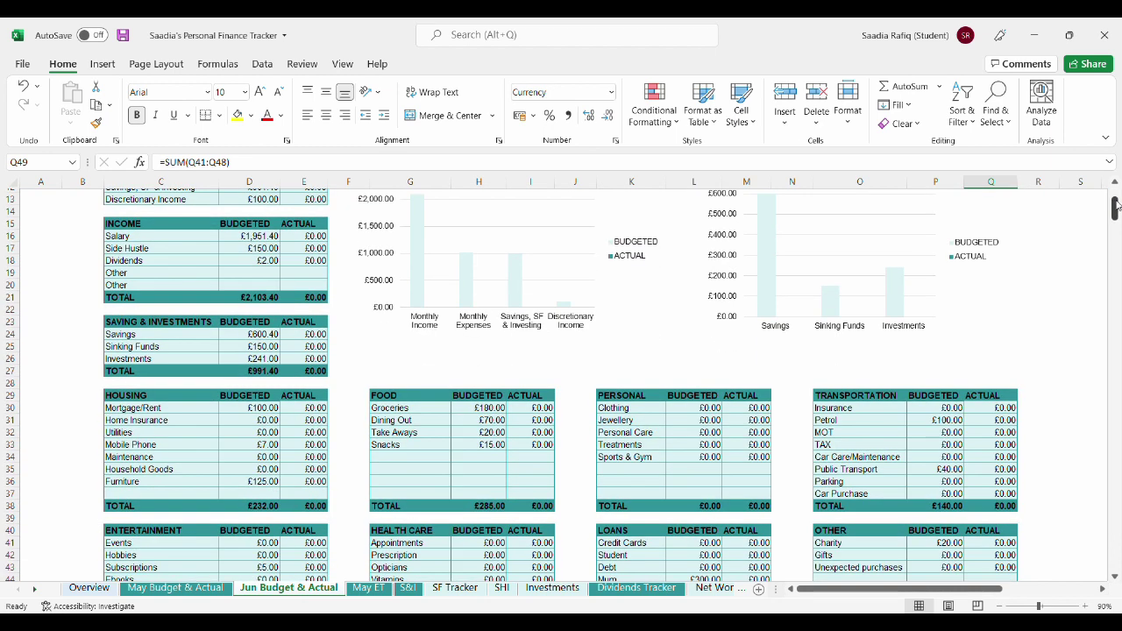
scroll(1117, 205, "down", 1)
scroll(1117, 205, "up", 1)
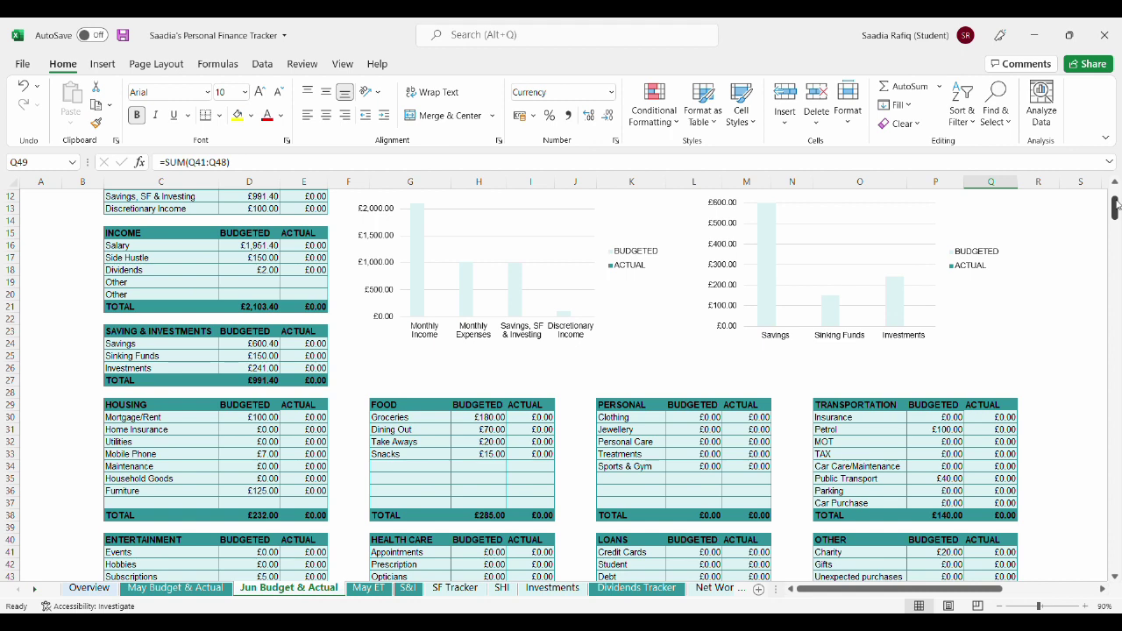
scroll(1117, 207, "down", 2)
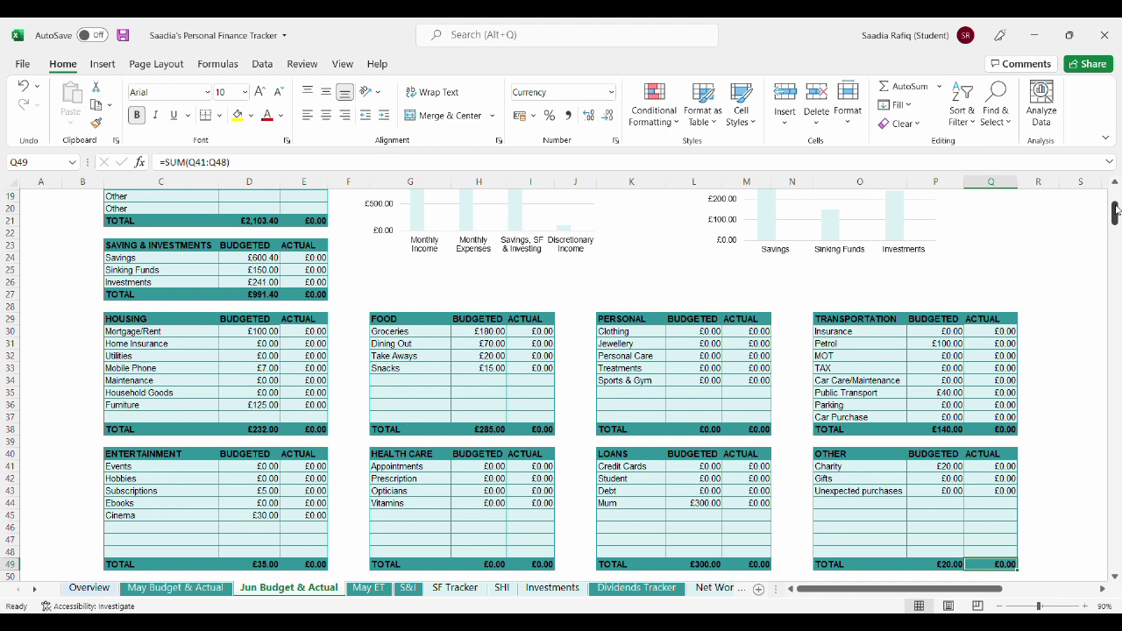
scroll(1116, 210, "up", 1)
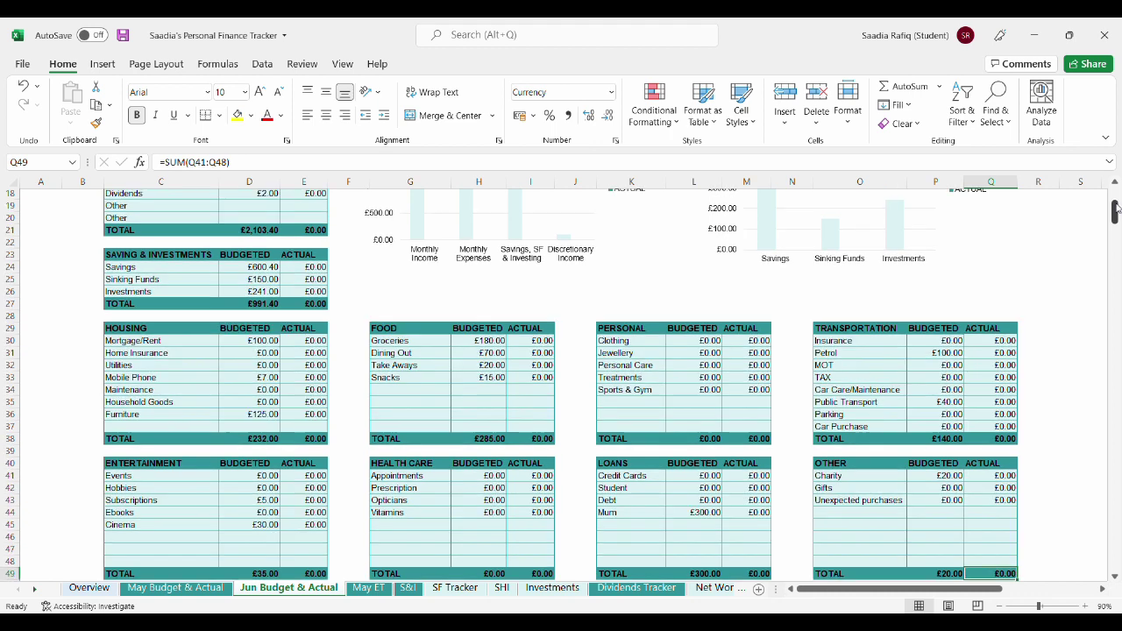
scroll(1116, 208, "up", 1)
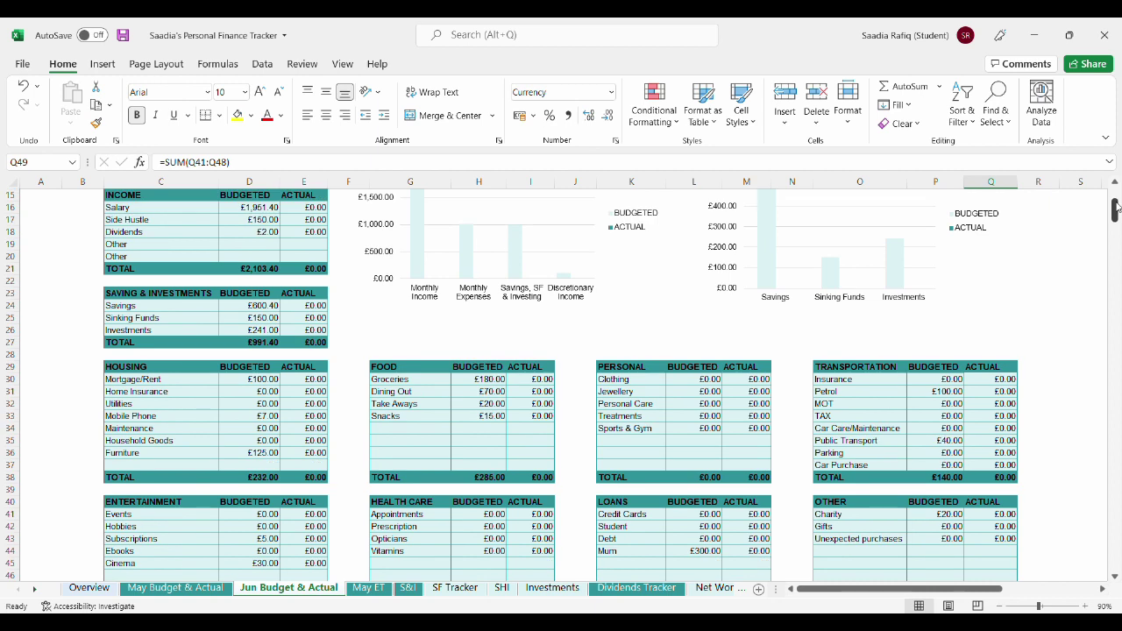
scroll(1118, 208, "down", 1)
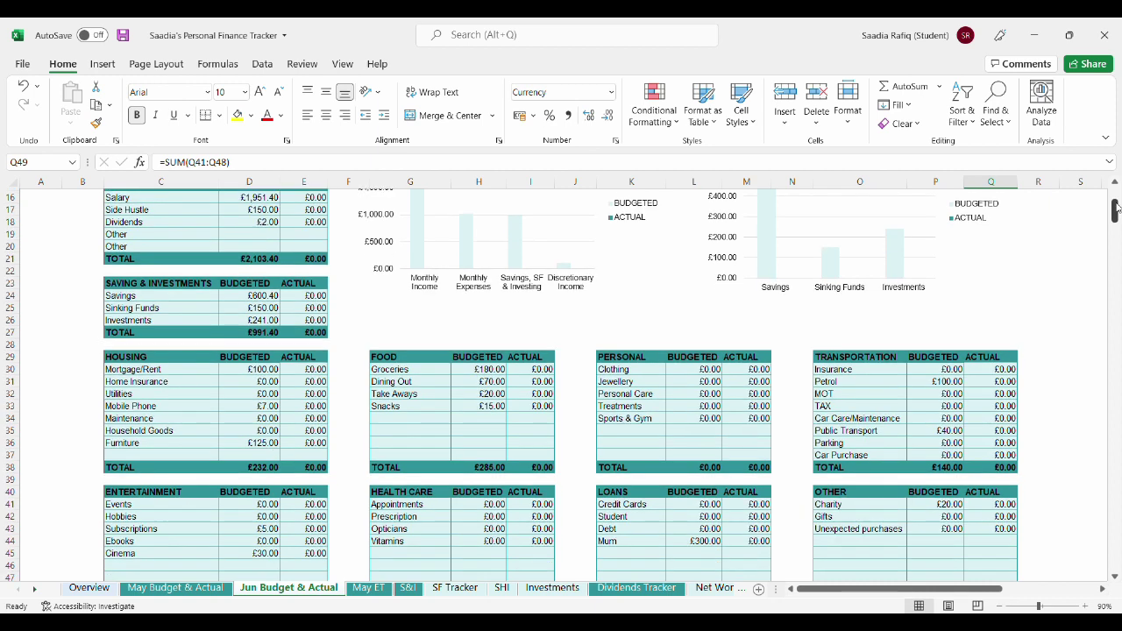
Set the budgeted amount for Dining Out in the Food table to £100
scroll(1116, 208, "down", 2)
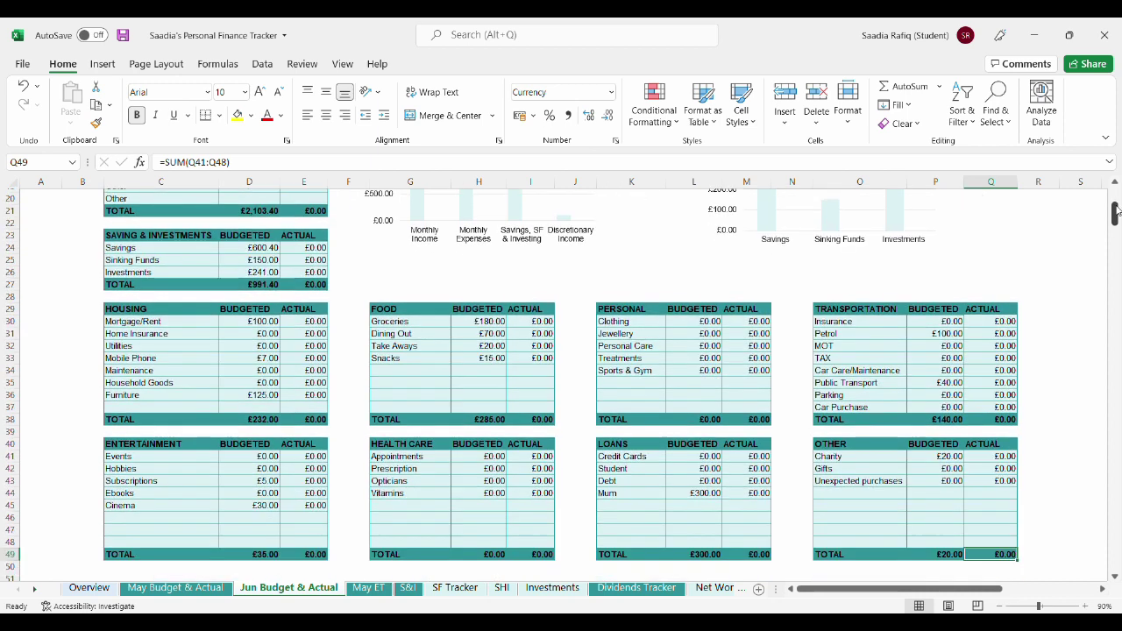
scroll(1117, 208, "up", 2)
scroll(1117, 206, "up", 2)
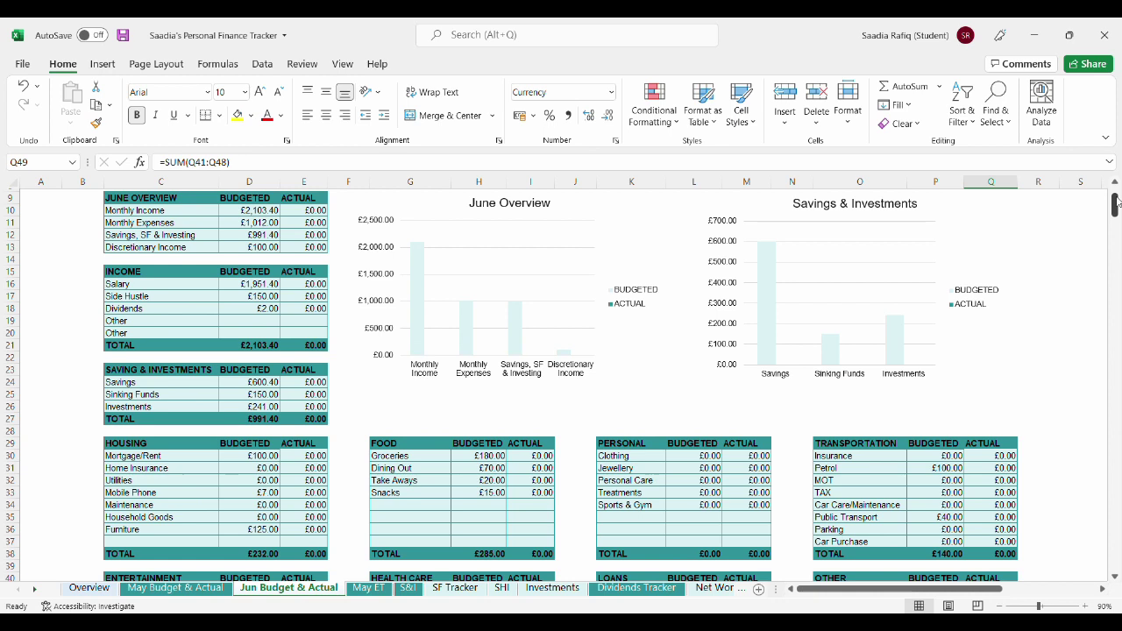
scroll(1117, 201, "up", 1)
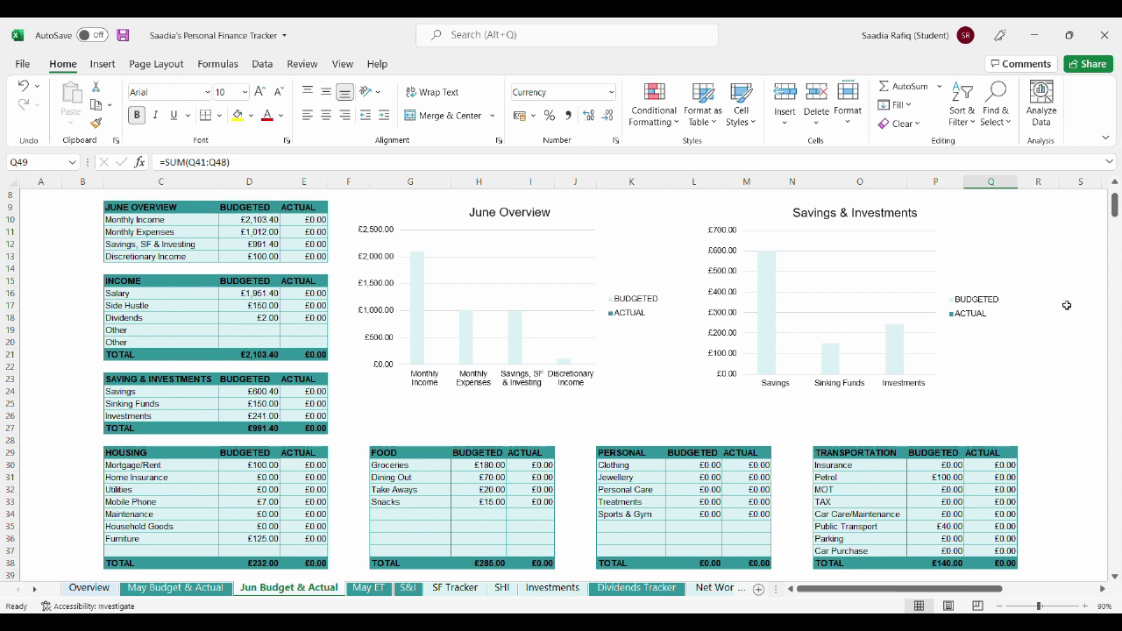
left_click(500, 480)
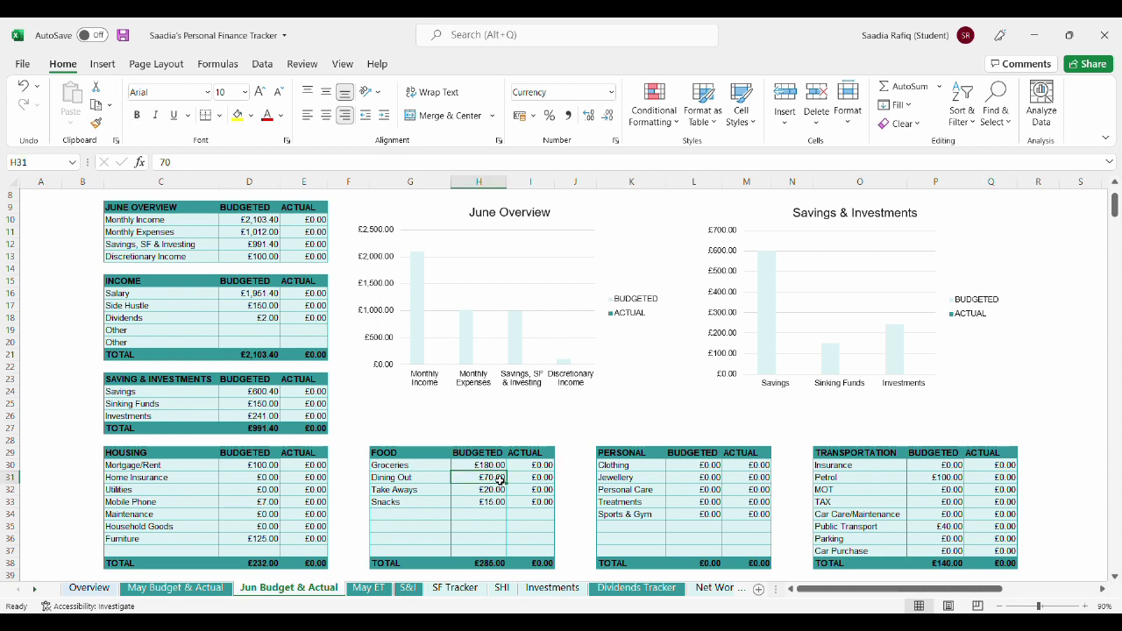
type("100")
left_click(504, 530)
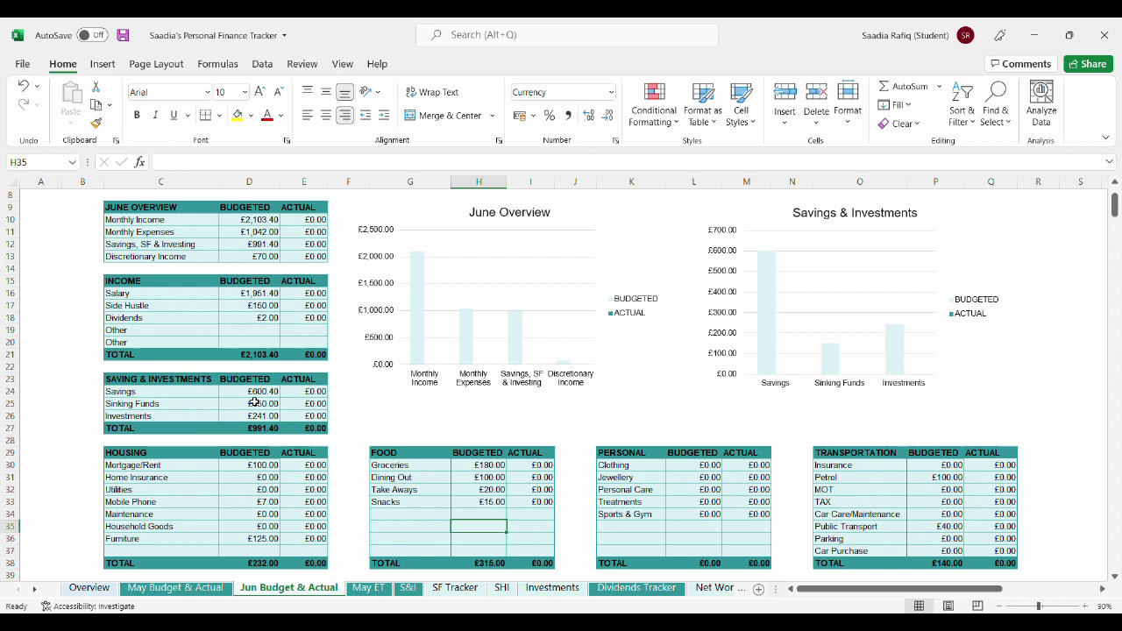
Set the budgeted amount for Savings in the Saving & Investments table to £670.40
left_click(263, 396)
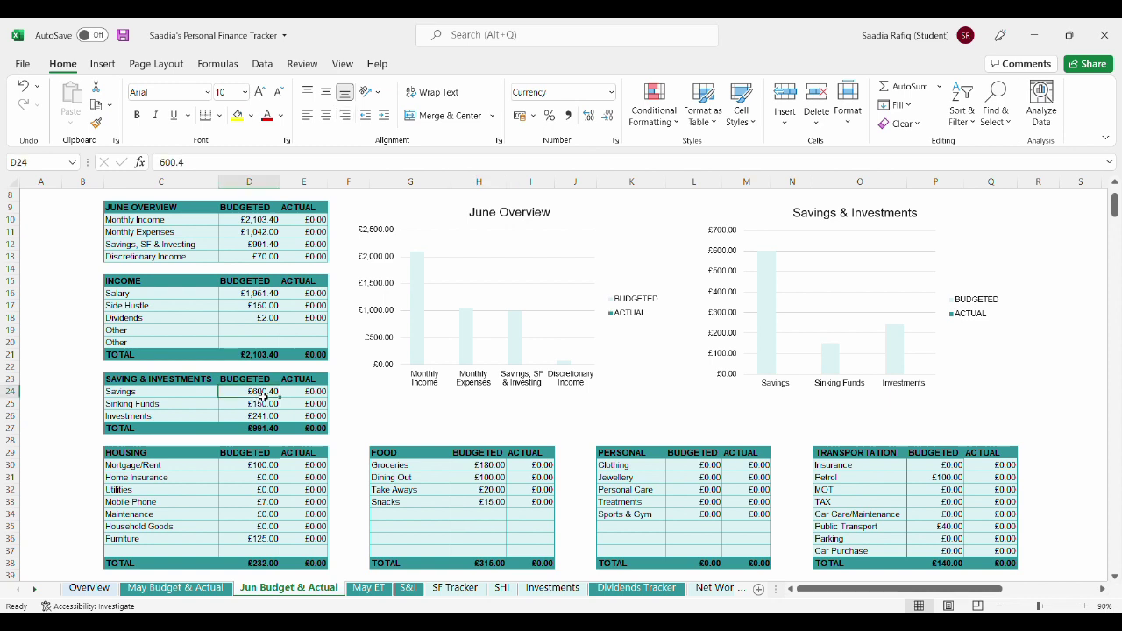
type("670.40")
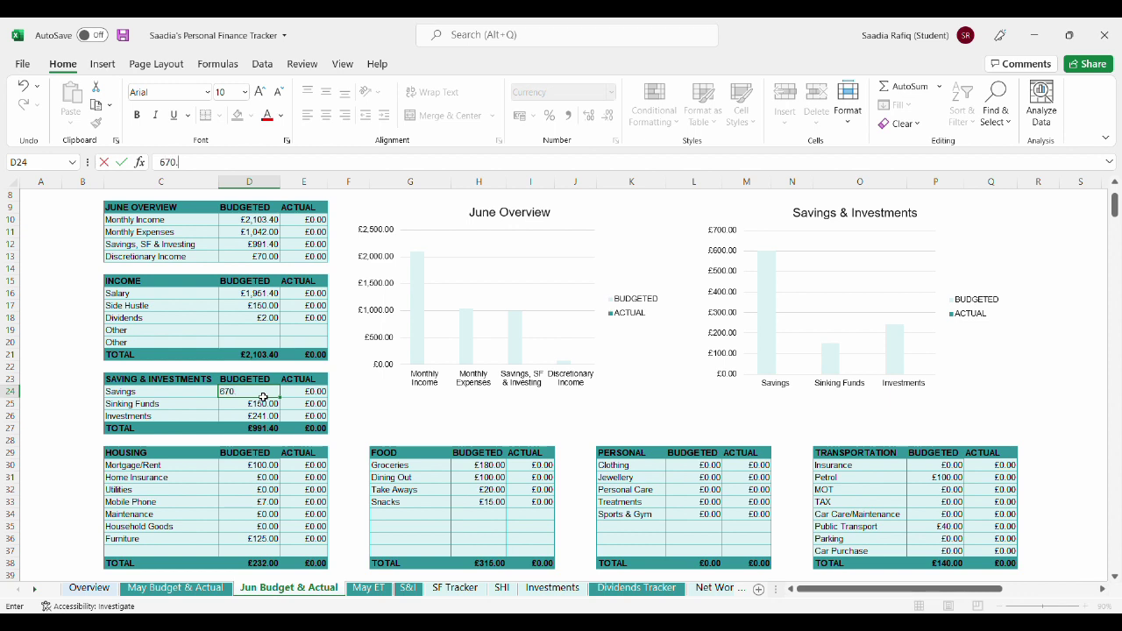
left_click(350, 428)
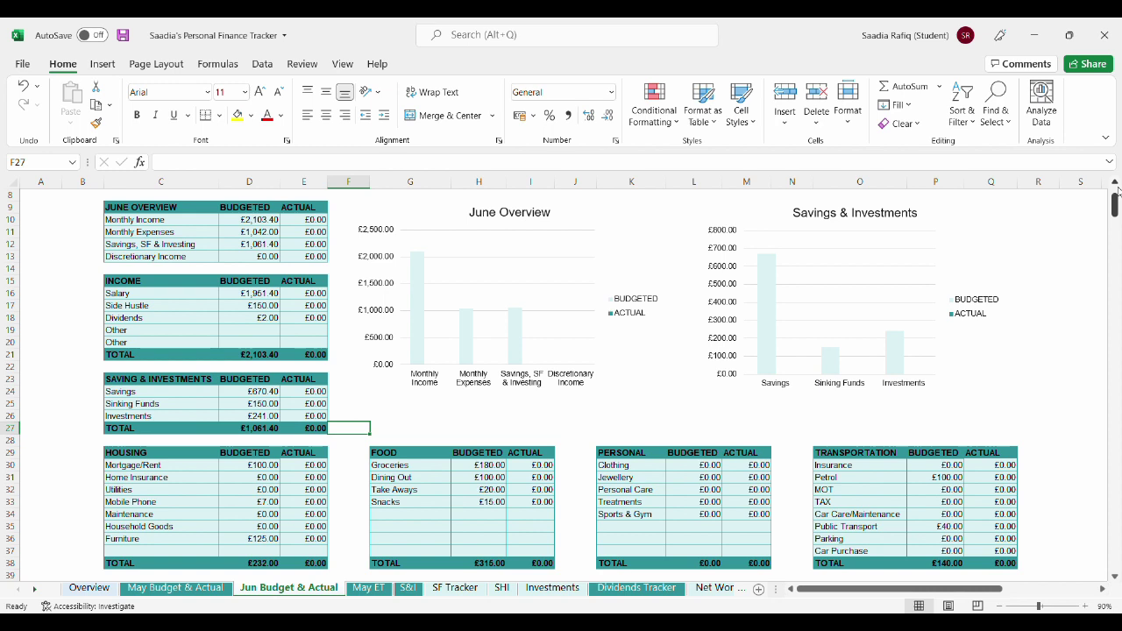
scroll(1118, 189, "up", 1)
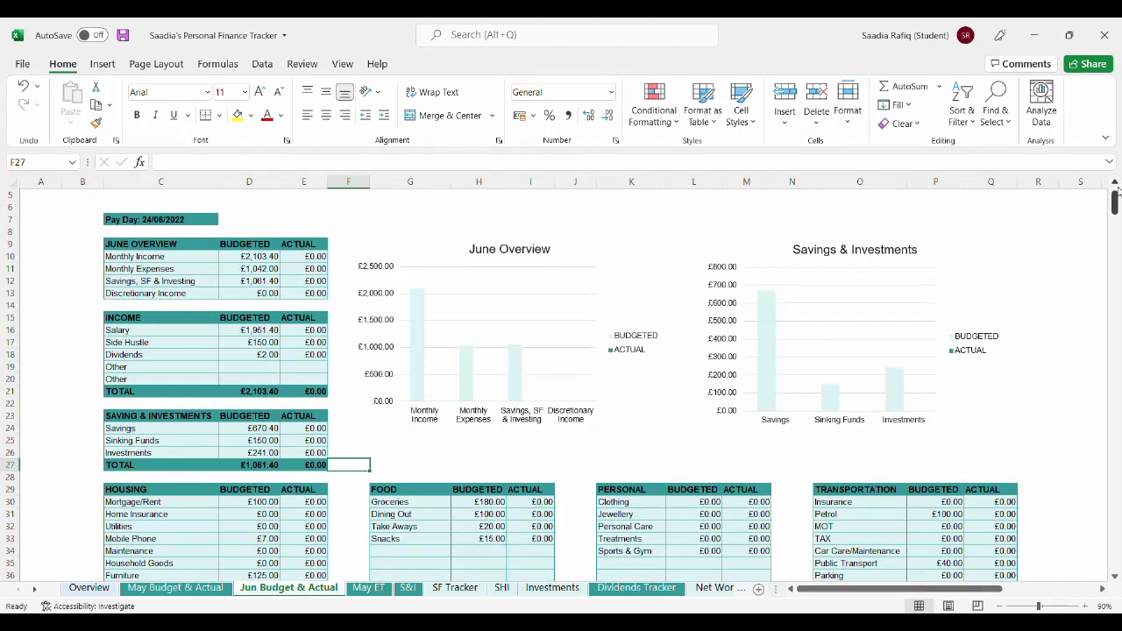
scroll(1117, 188, "up", 1)
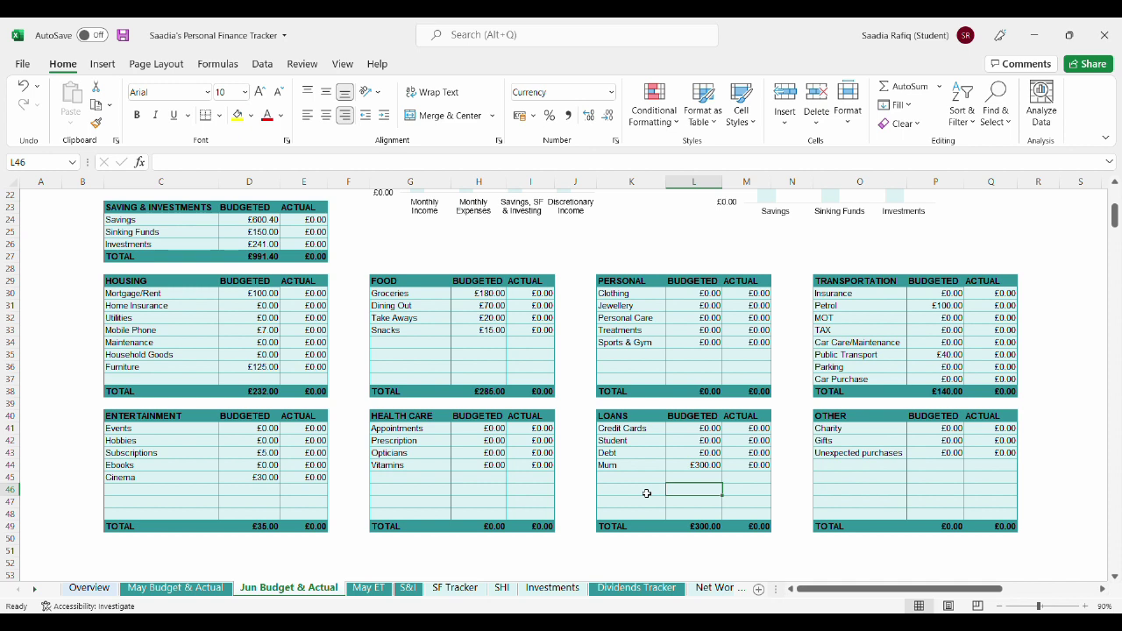
Enter £20 as the budgeted amount for Charity in the Other table
left_click(934, 427)
type("20")
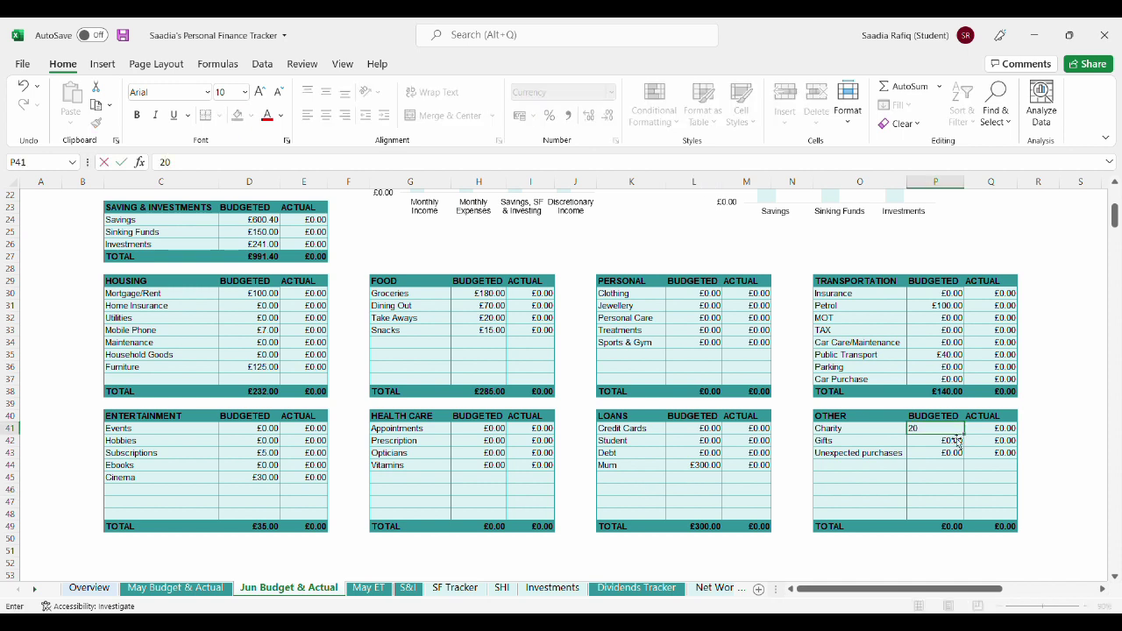